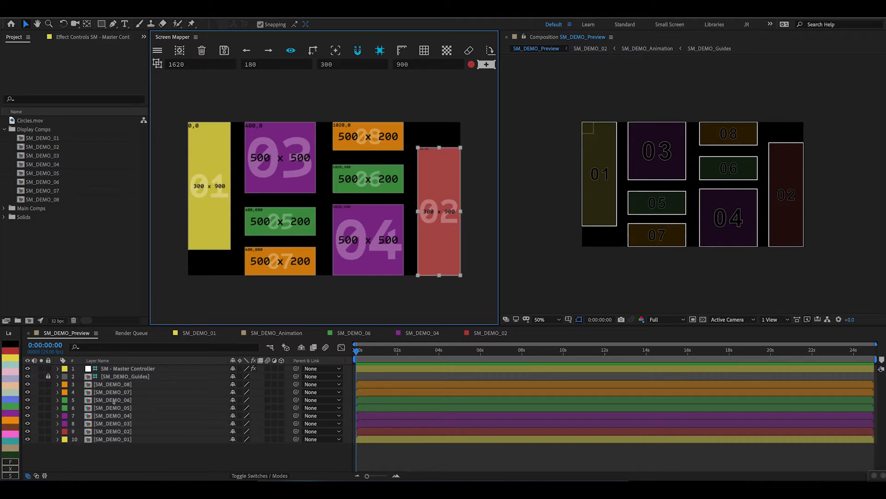
- Toggle Borders and Display IDs off and back on in the SM - Master Controller effect, and turn on Pixel Maps
left_click(125, 368)
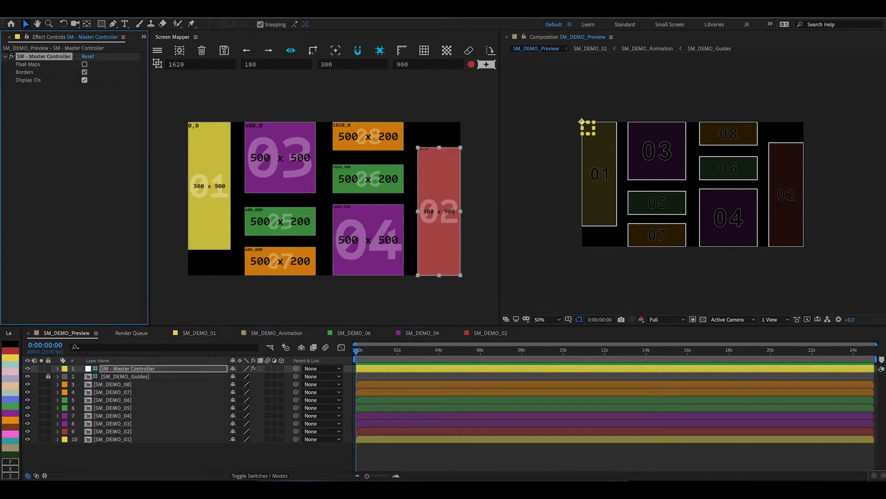
left_click(84, 72)
left_click(84, 72)
left_click(84, 79)
left_click(85, 80)
left_click(84, 64)
left_click(84, 64)
left_click(84, 64)
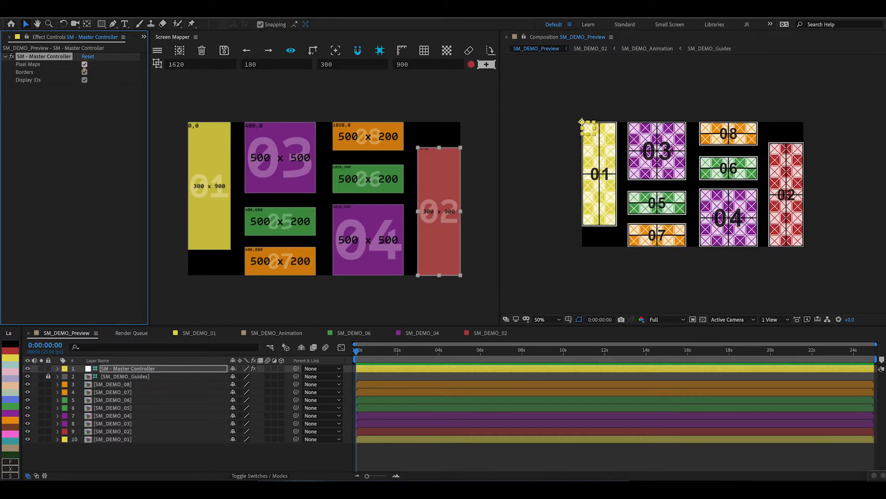
left_click(85, 123)
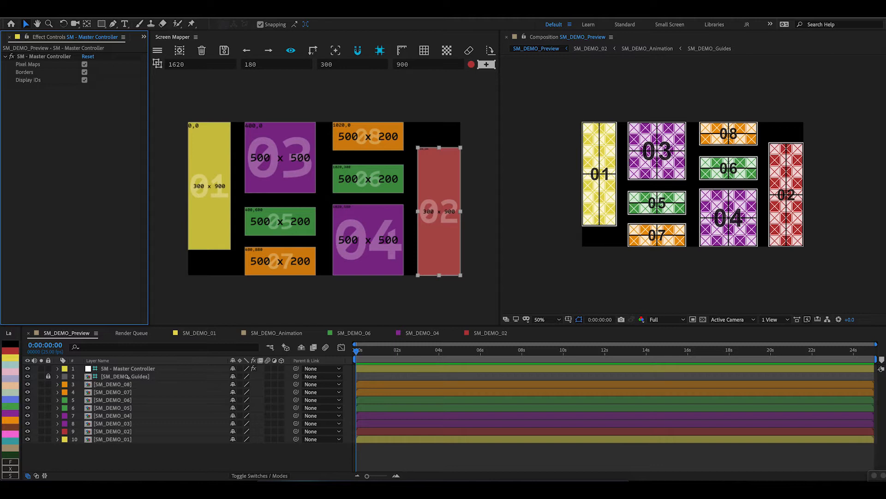
- Turn off Pixel Maps in the SM - Master Controller effect
left_click(123, 384)
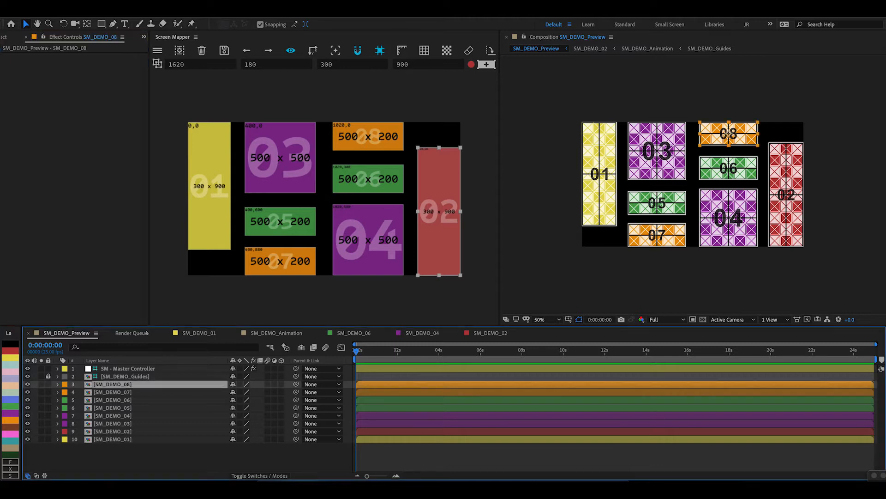
left_click(198, 220)
left_click(457, 223)
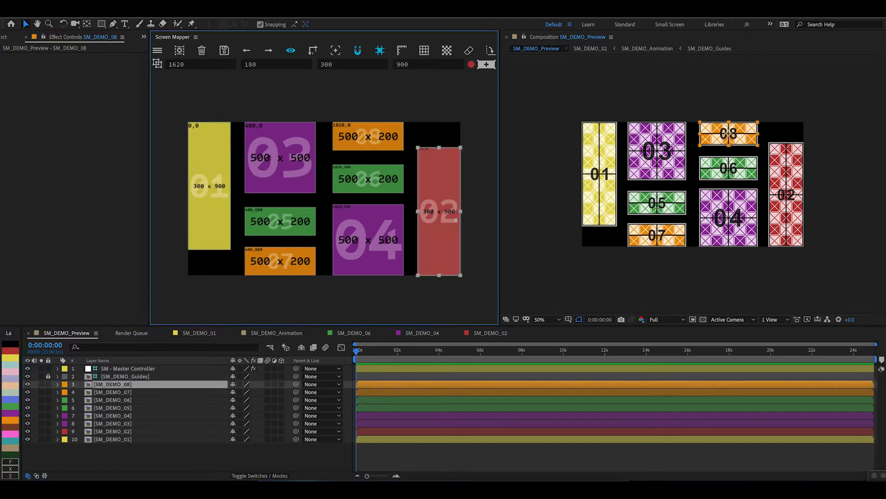
left_click(141, 368)
left_click(84, 64)
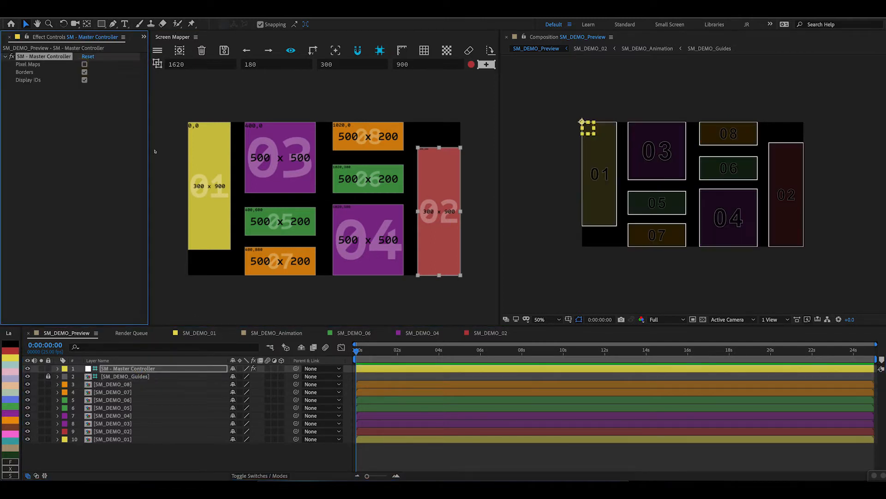
- Match displays 01 and 02 in the Screen Mapper layout to their layers in the SM_DEMO_Preview comp
left_click(202, 180)
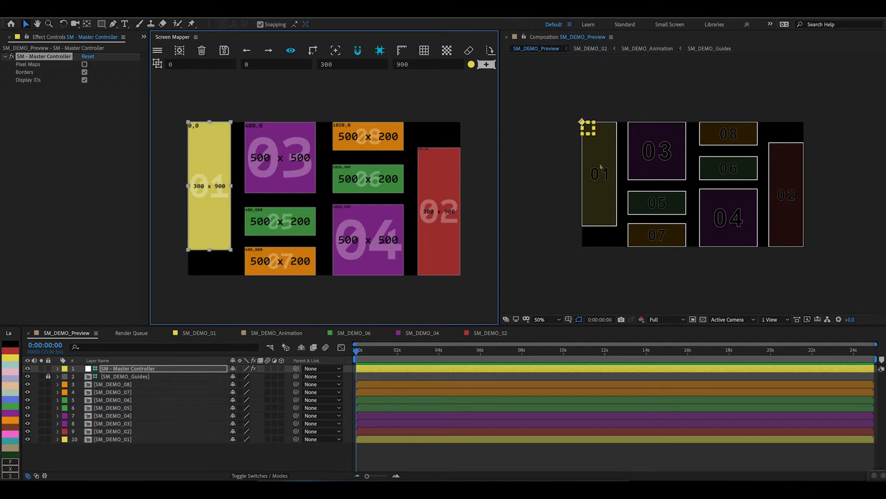
left_click(127, 437)
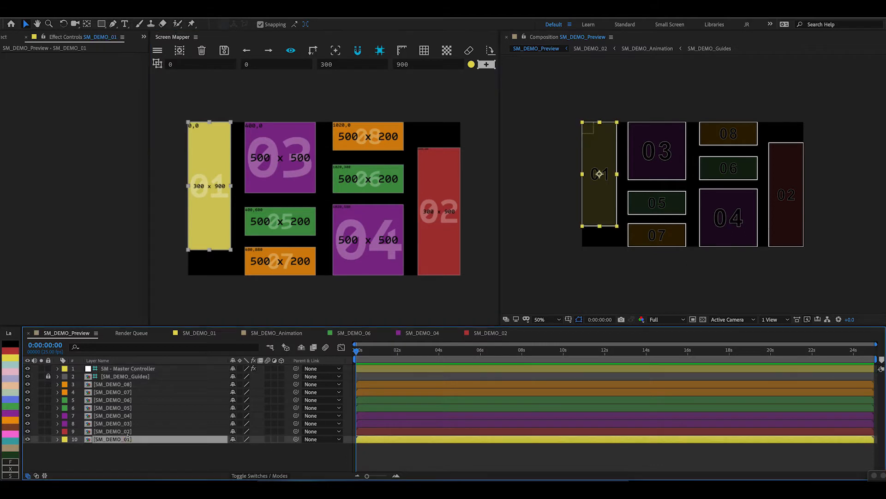
left_click(421, 220)
left_click(793, 208)
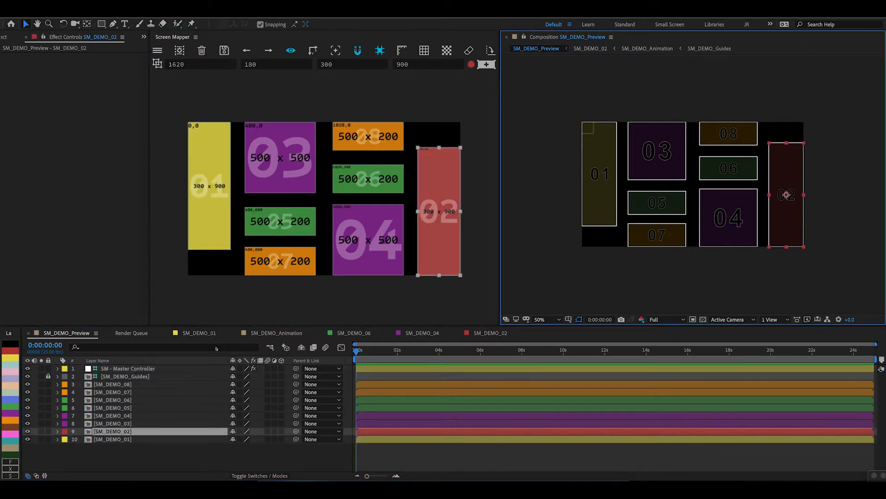
- Examine the Display Comps and Main Comps folders in the project, expanding Main Comps
left_click(4, 37)
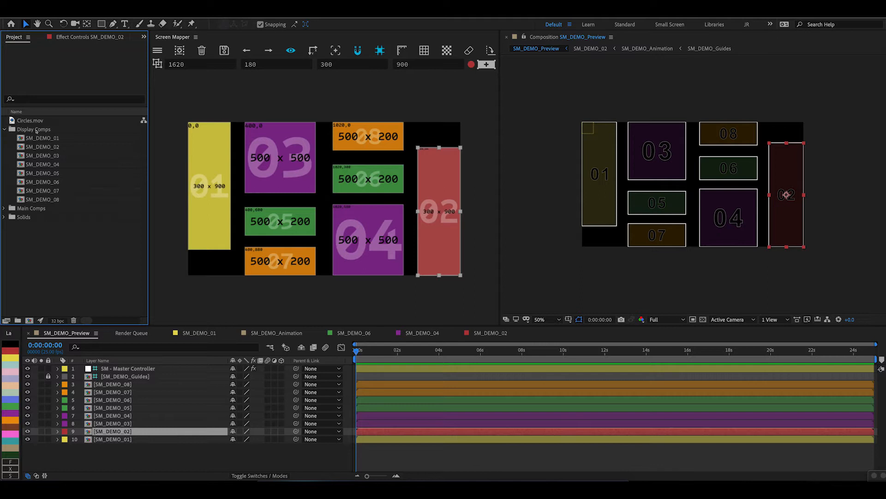
left_click(36, 132)
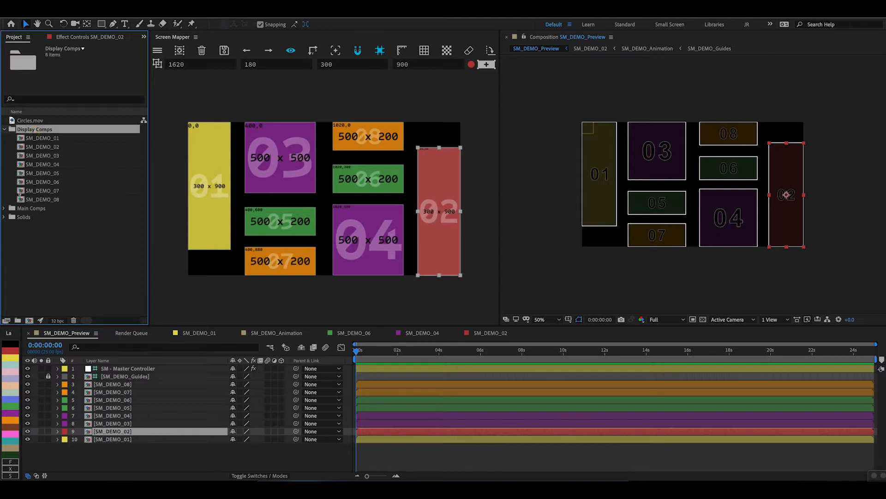
left_click(21, 208)
left_click(4, 208)
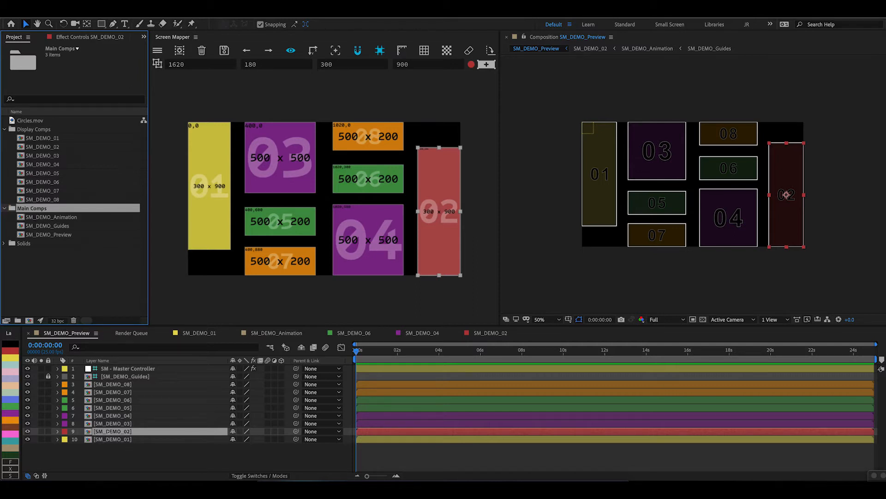
- Open SM_DEMO_Animation through the SM_DEMO_02 comp and add Circles.mov beneath the SM_DEMO_Guides layer
double_click(107, 431)
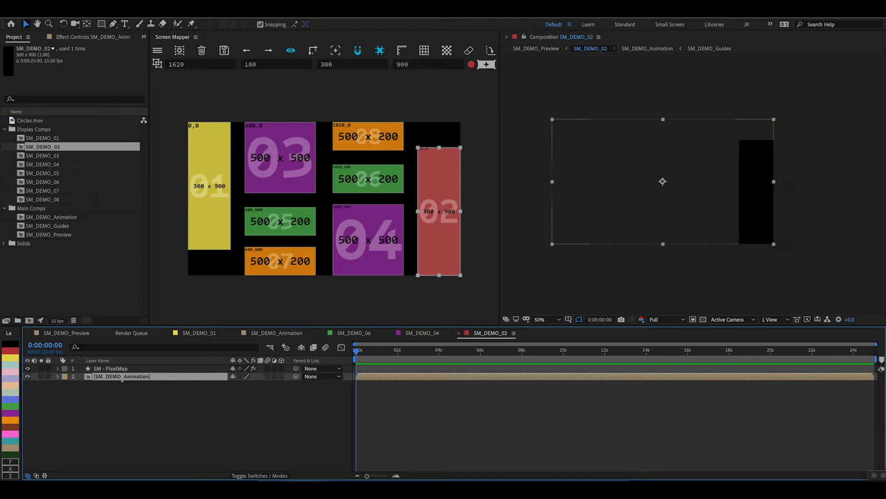
double_click(122, 376)
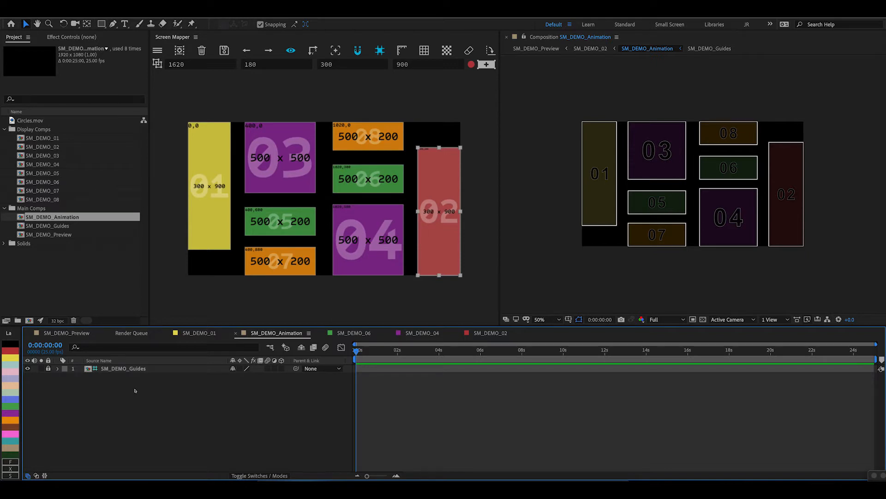
left_click_drag(26, 120, 92, 384)
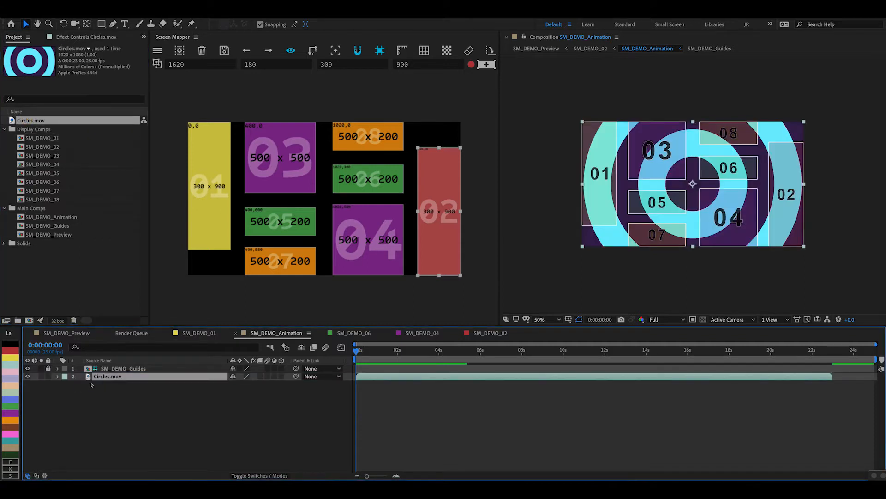
- Play back the circles animation in SM_DEMO_Animation and review it in SM_DEMO_Preview
key("space")
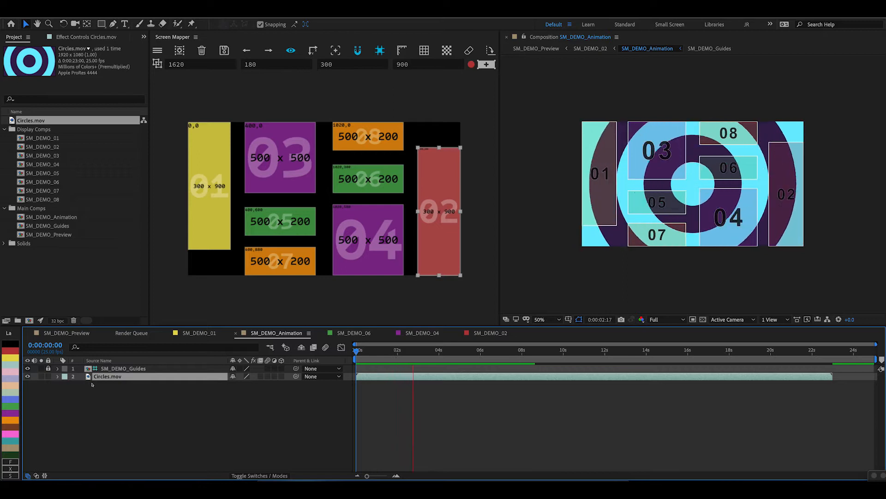
key("space")
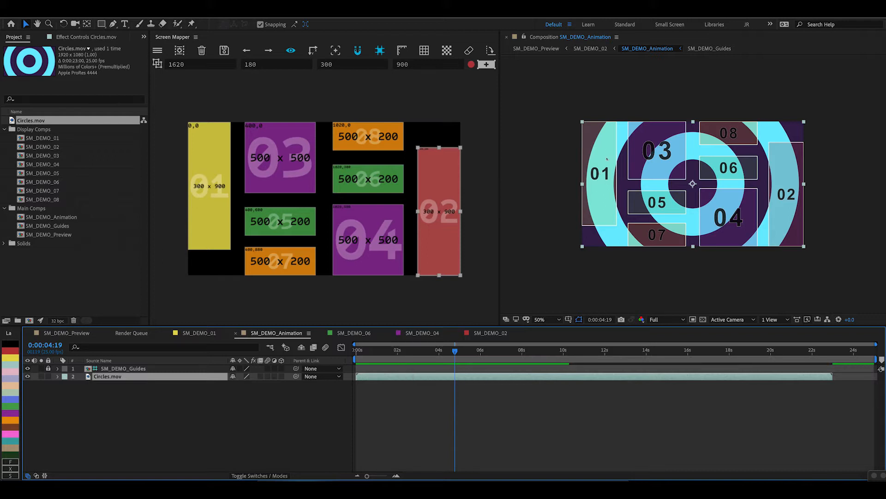
left_click(542, 48)
key("space")
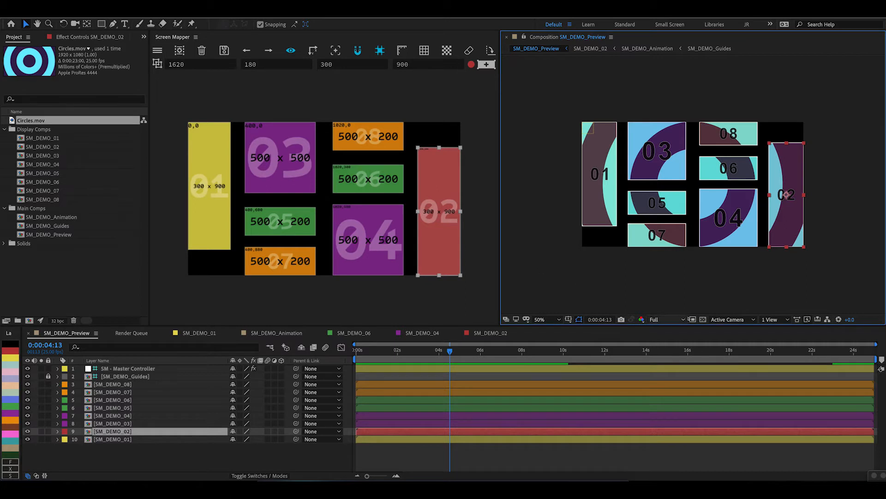
- Check the gaps between displays against the transparency grid in SM_DEMO_Preview, restore the normal background and deselect all layers
left_click(703, 319)
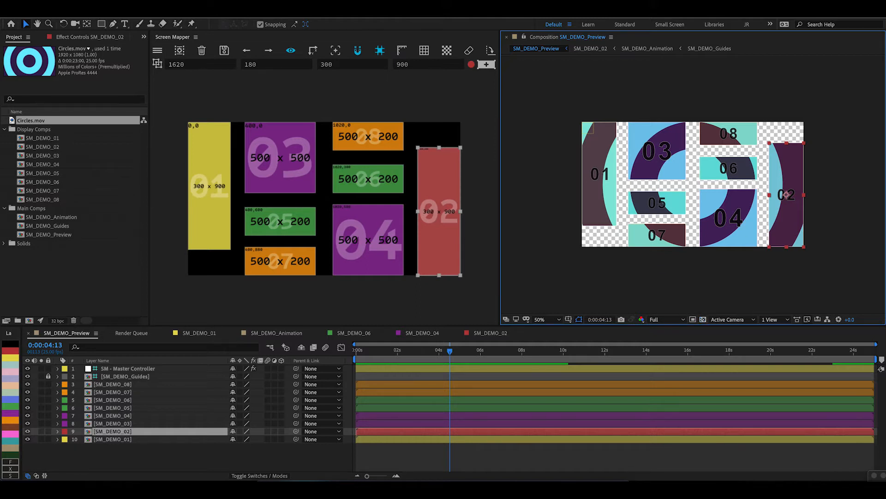
left_click(703, 319)
left_click(645, 160)
left_click(638, 260)
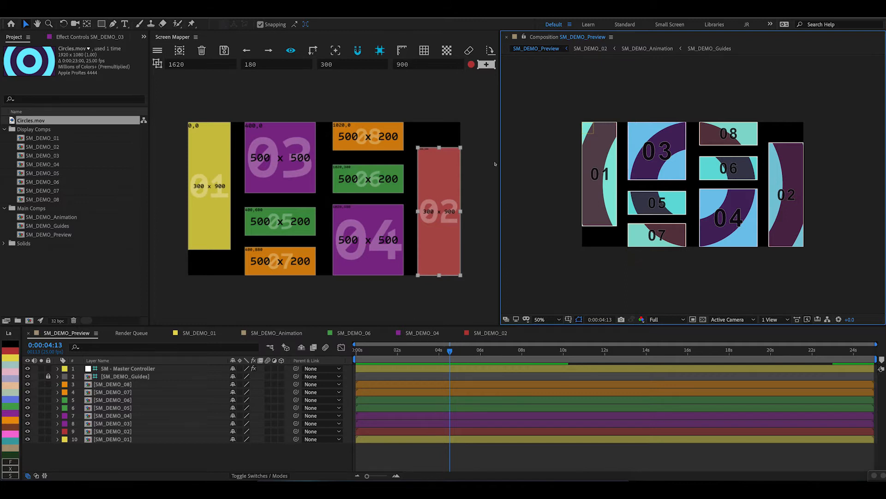
- Inspect the SM_DEMO_03 and SM_DEMO_02 display comps, returning to SM_DEMO_Preview after each
left_click(261, 148)
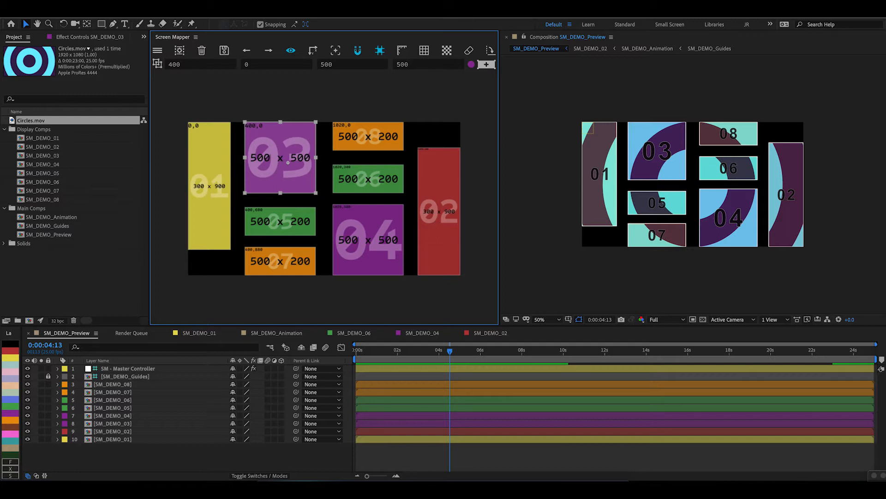
left_click(649, 164)
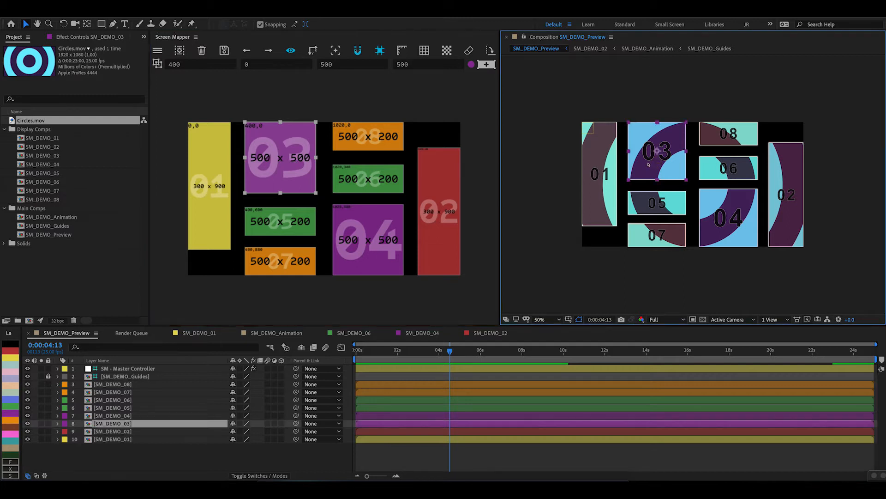
double_click(649, 164)
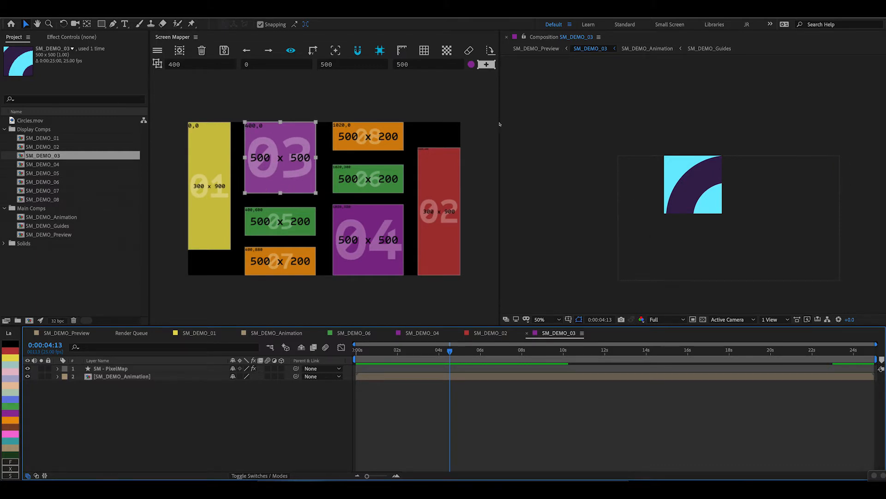
left_click(544, 49)
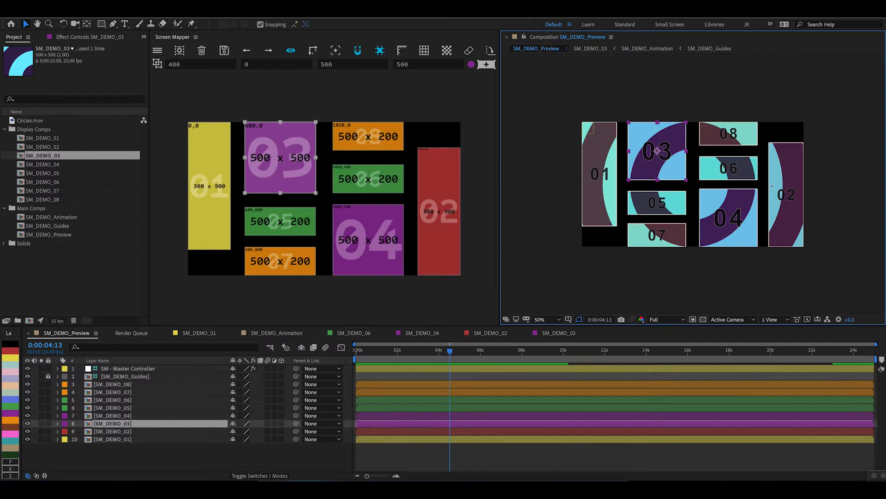
double_click(776, 189)
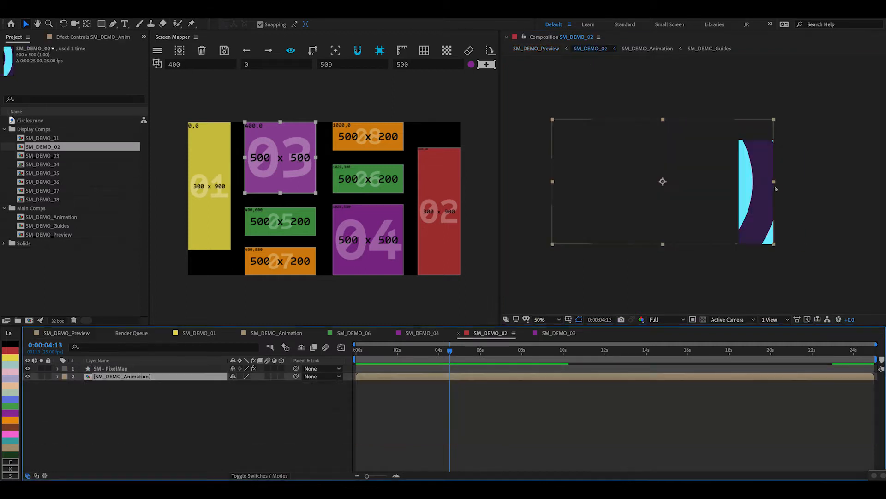
left_click(524, 48)
- Delete the Display Comps, Main Comps and Solids folders from the project, and close the Screen Mapper panel
left_click(19, 244, "shift")
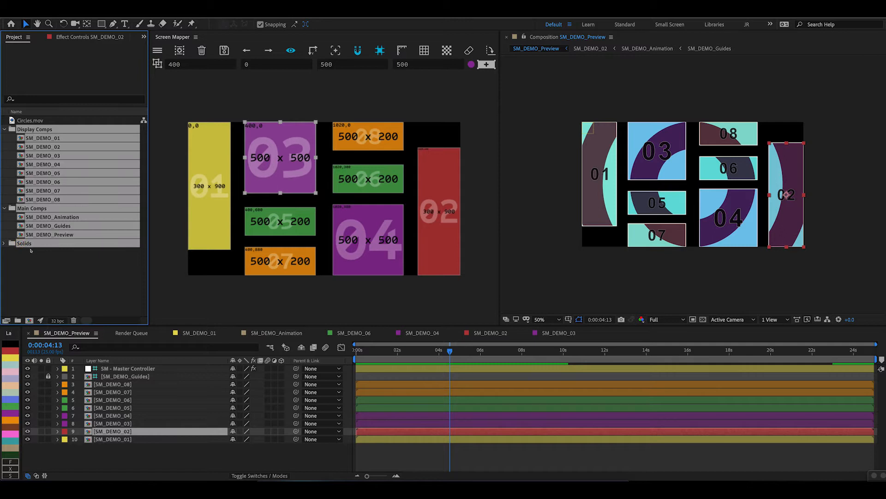
key("Delete")
left_click(196, 38)
left_click(221, 43)
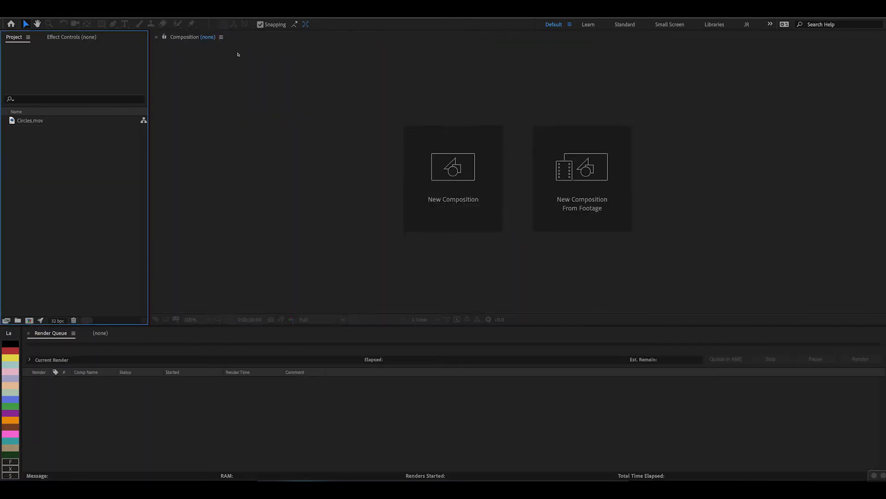
- Open the Screen Mapper extension and widen its panel to fill most of the workspace
left_click(283, 4)
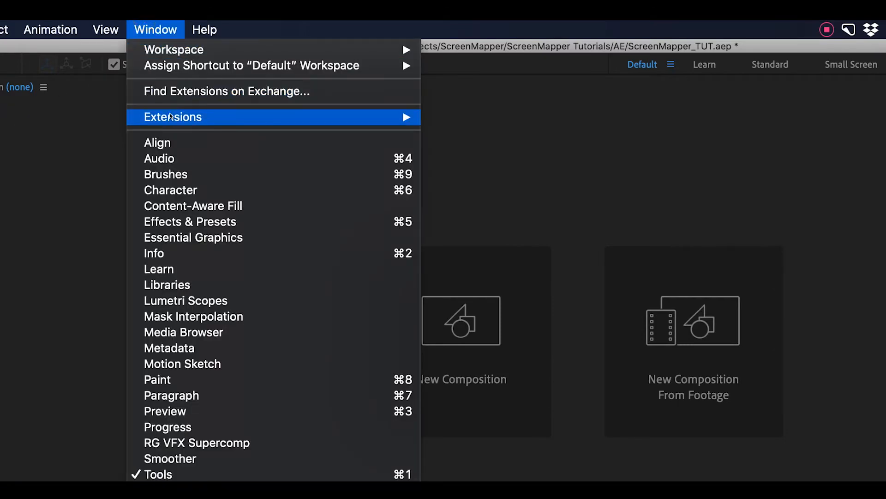
mouse_move(177, 123)
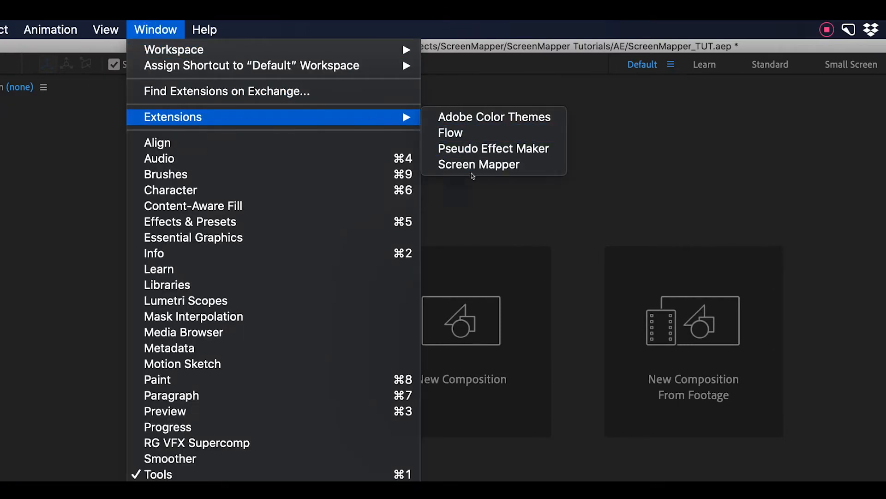
left_click(472, 164)
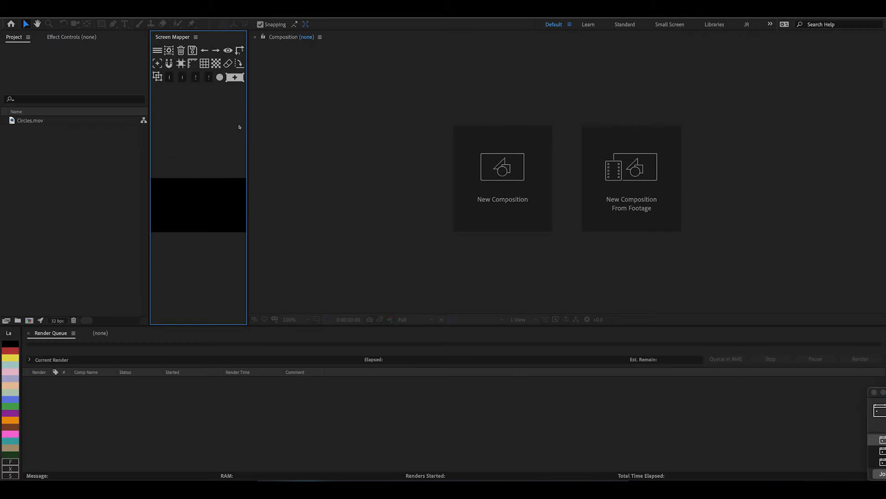
left_click_drag(248, 128, 644, 148)
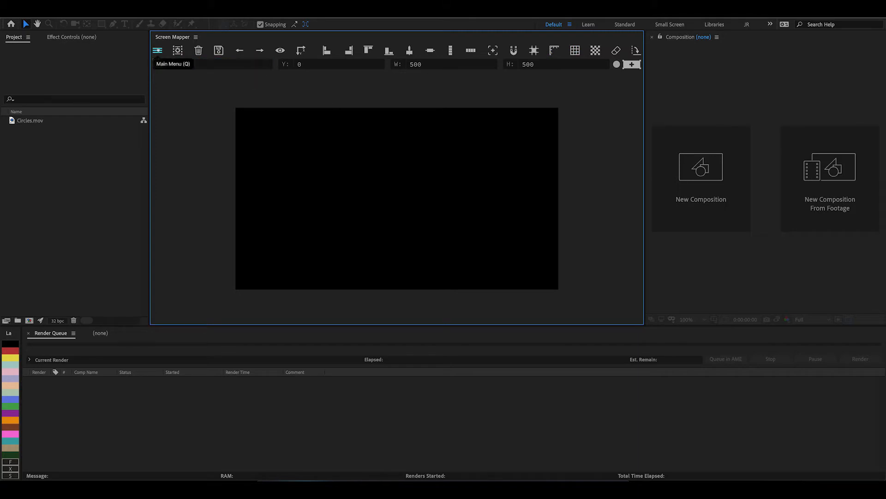
- Turn on the guides, rulers and grid in Screen Mapper
left_click(158, 49)
left_click(246, 85)
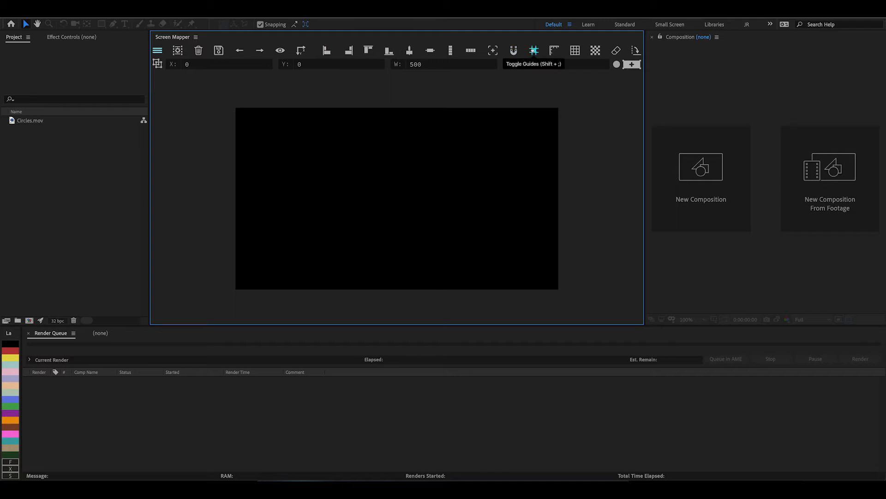
left_click(551, 50)
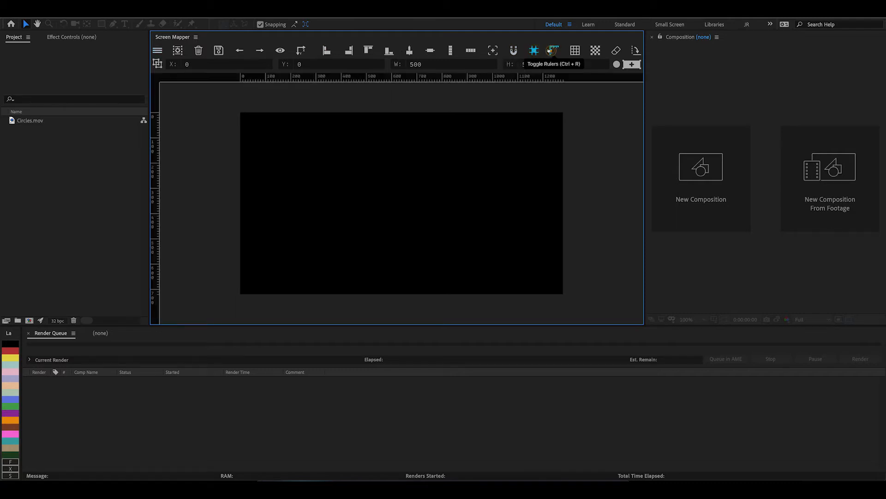
left_click(572, 50)
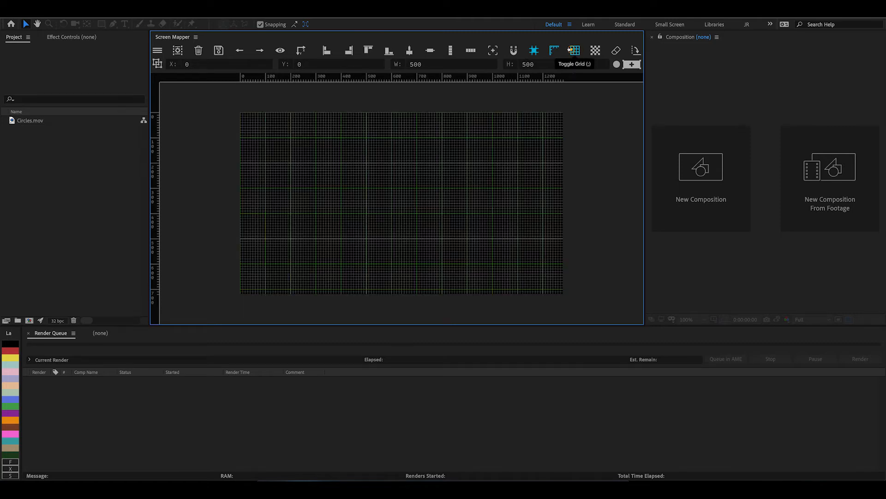
- Toggle the Screen Mapper grid off and back on twice
key("semicolon")
key("semicolon")
key("semicolon")
key("semicolon")
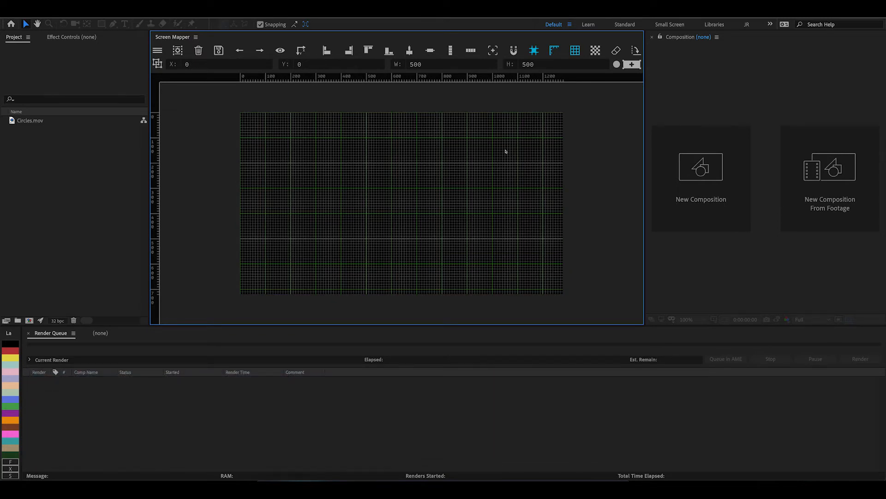
- Hide the Screen Mapper rulers and show them again
key("r")
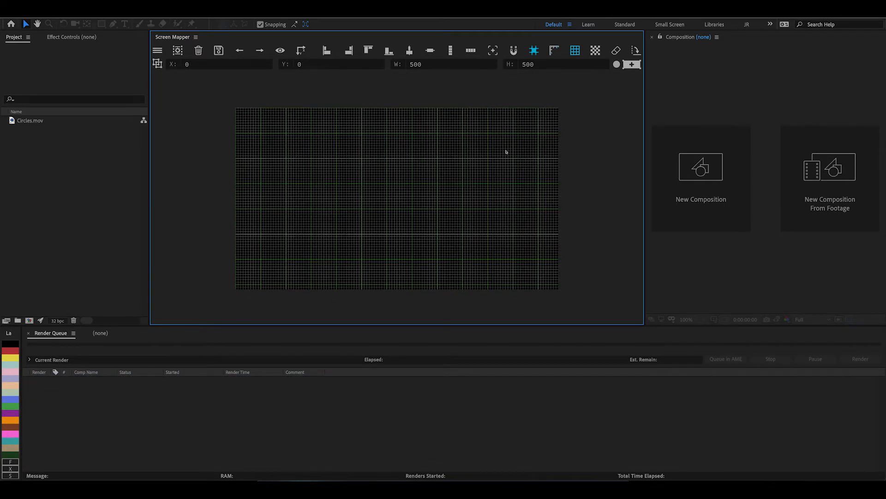
key("ctrl+r")
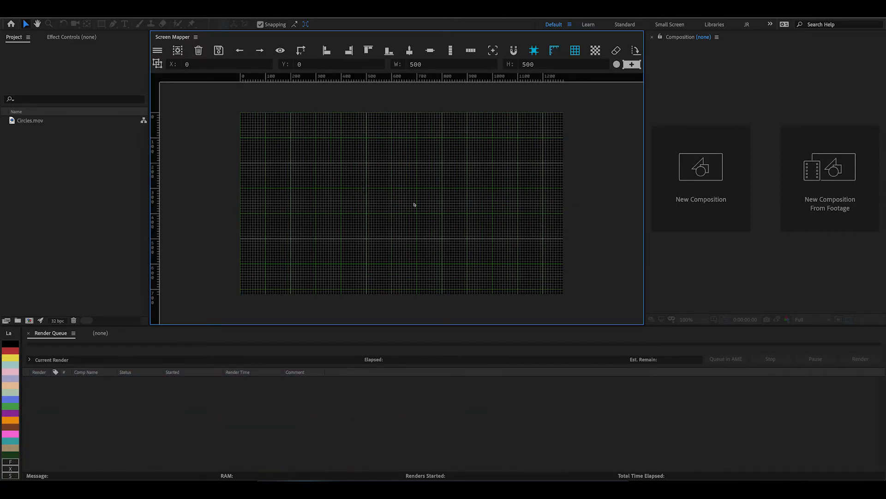
- Try zooming the canvas in and out, pan it off-centre, and re-centre the canvas view
scroll(413, 203, "up", 5)
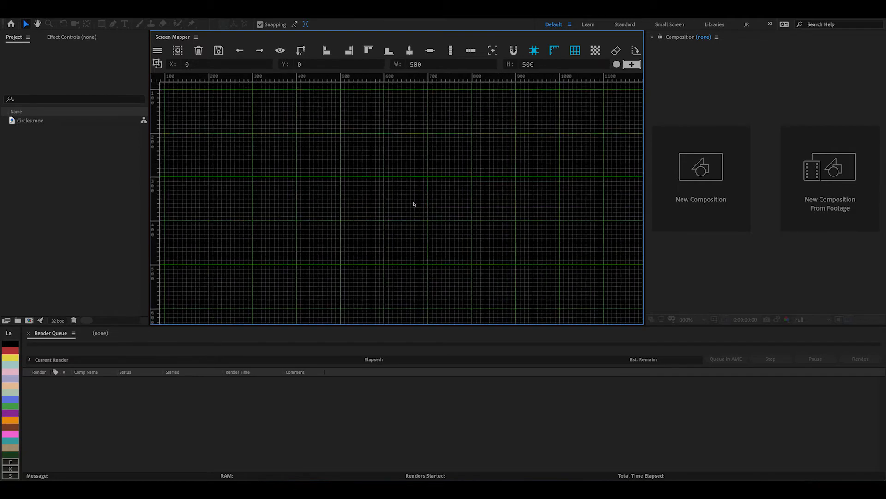
scroll(417, 206, "down", 6)
scroll(417, 207, "up", 4)
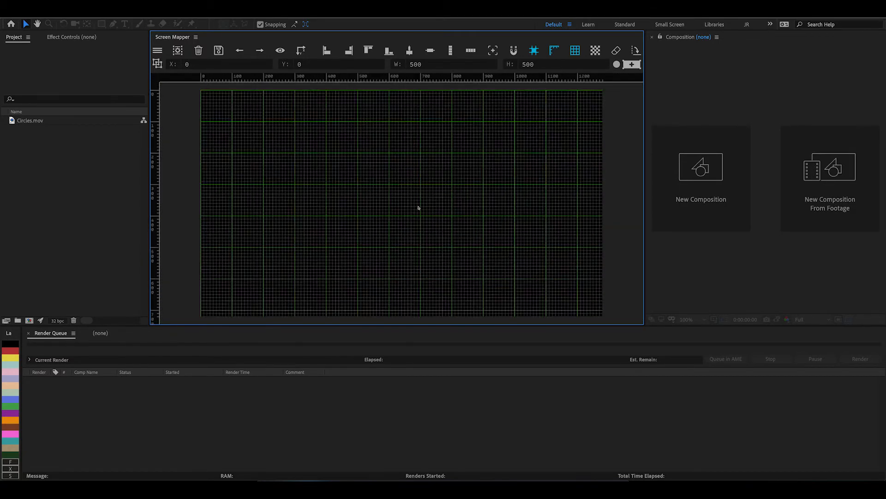
scroll(397, 207, "down", 3)
left_click_drag(462, 145, 213, 305)
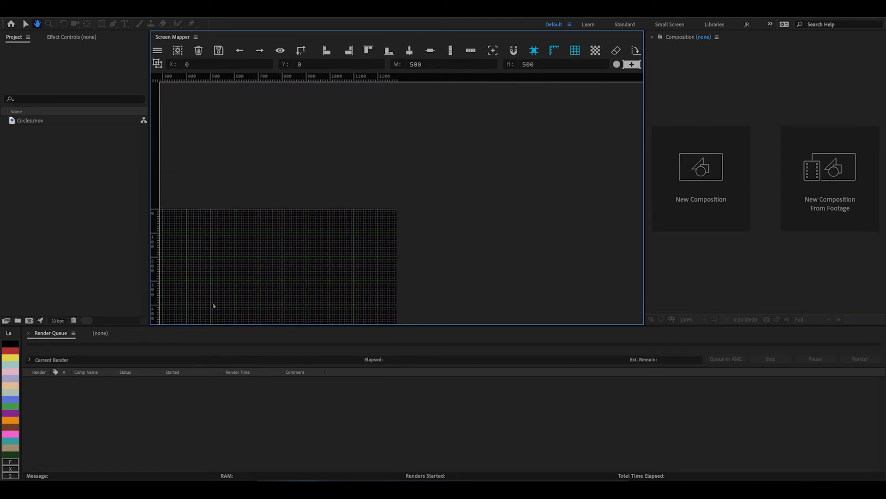
left_click(493, 51)
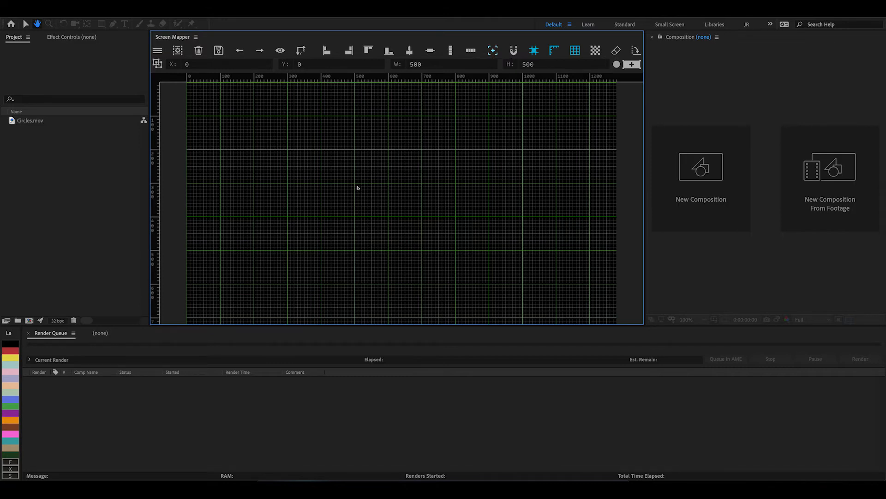
scroll(358, 188, "down", 1)
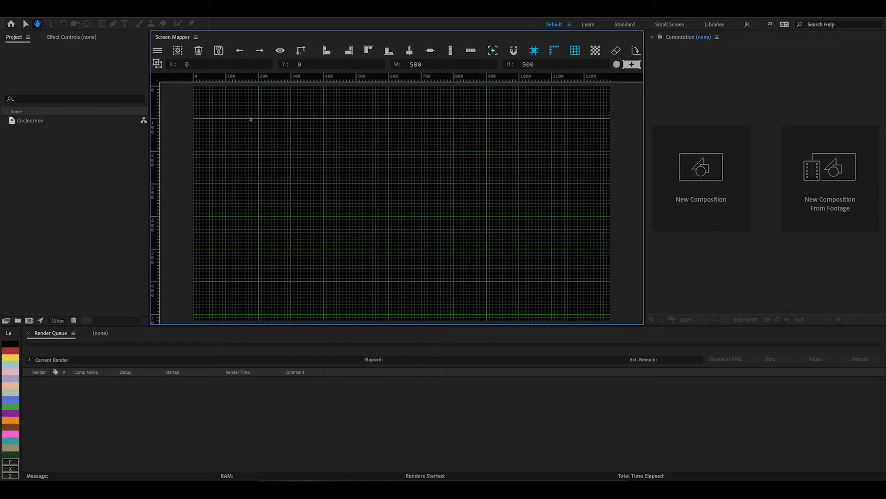
- Open the Screen Mapper preferences, review the General, Displays and After Effects settings, and close them
left_click(196, 38)
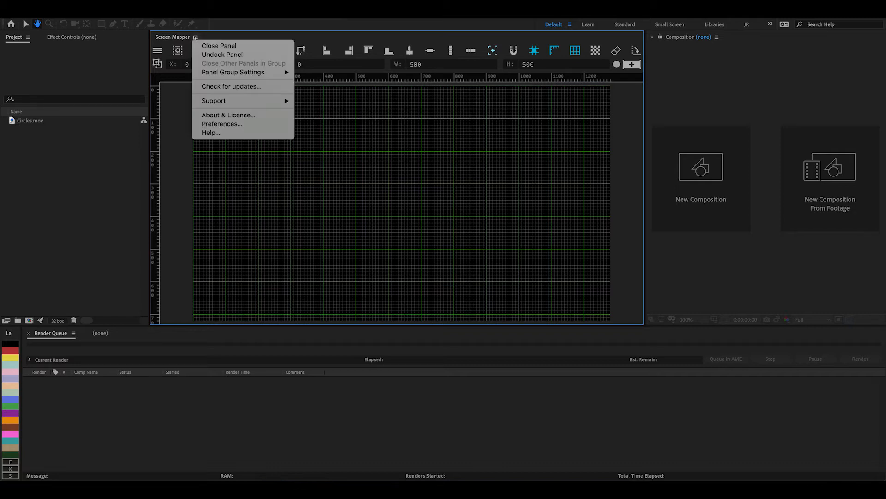
left_click(221, 124)
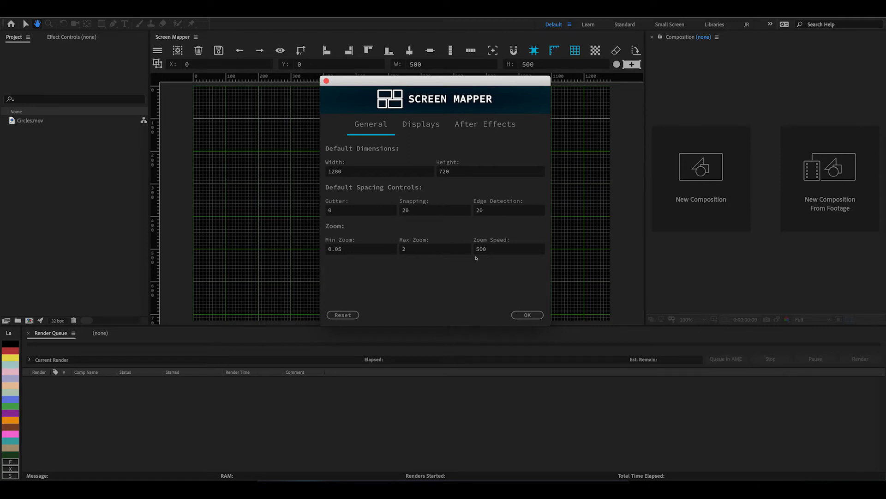
left_click(412, 125)
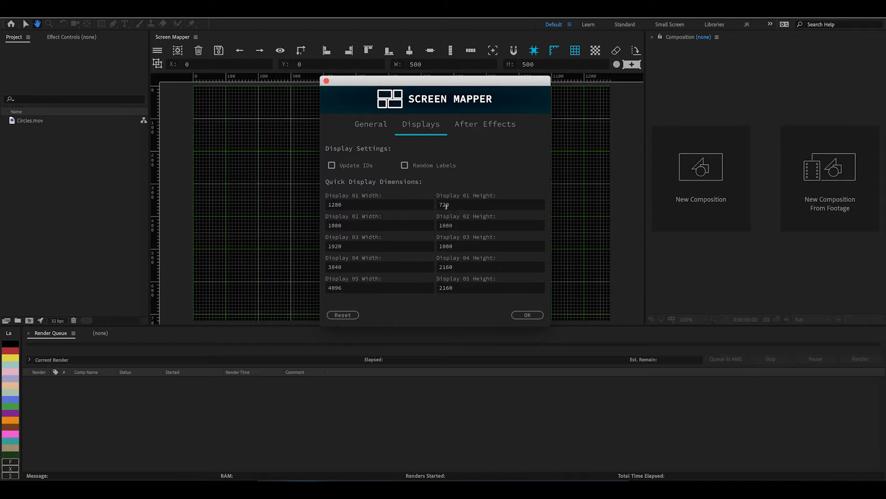
left_click(379, 203)
left_click(473, 128)
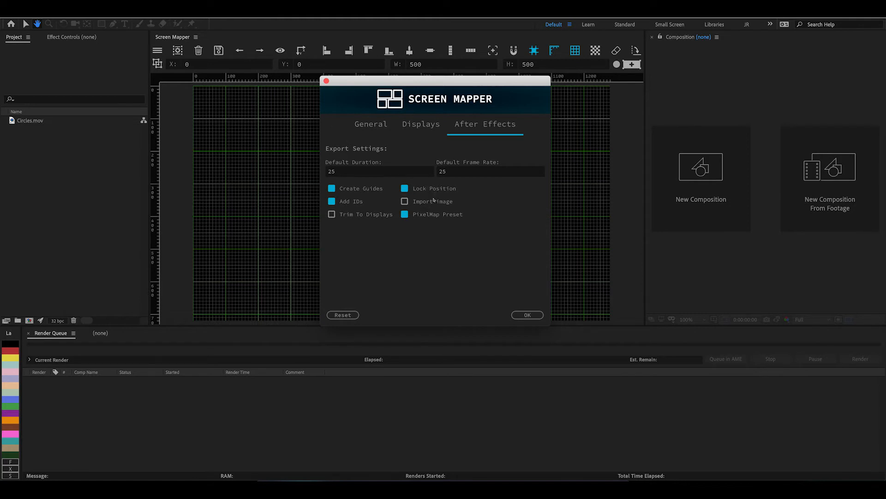
left_click(527, 314)
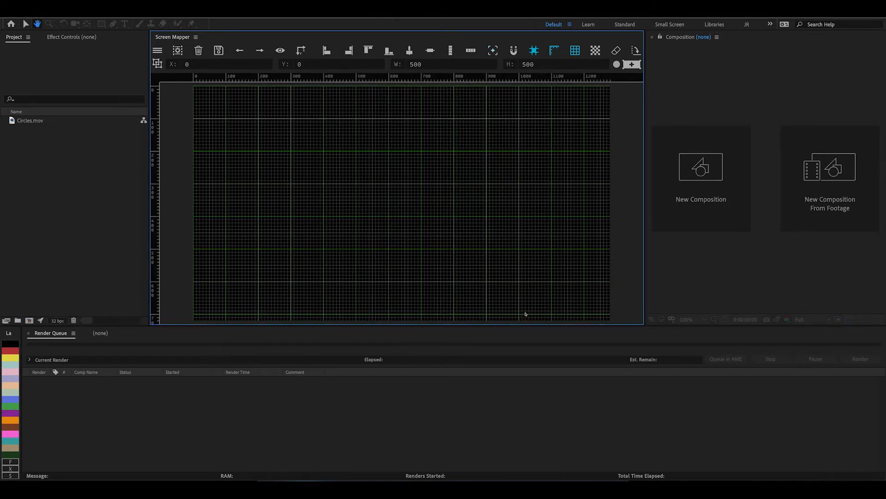
- Open the project settings and name the project SM_DEMO_2
left_click(177, 50)
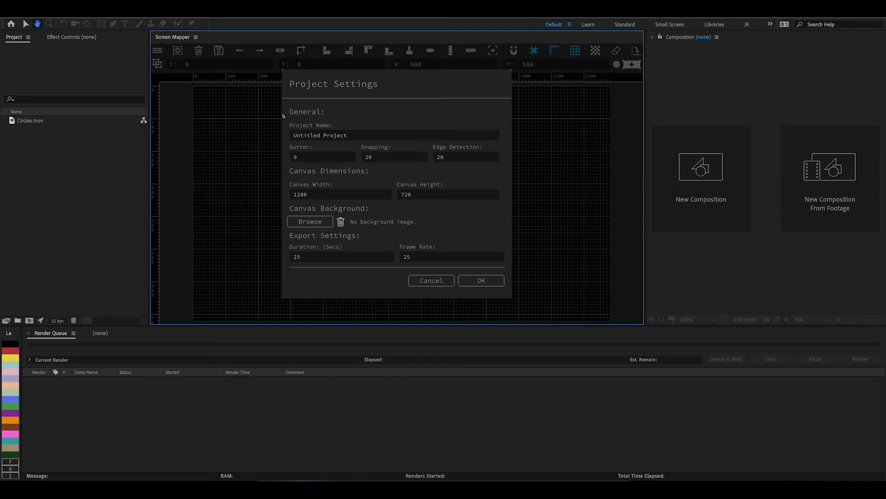
triple_click(361, 136)
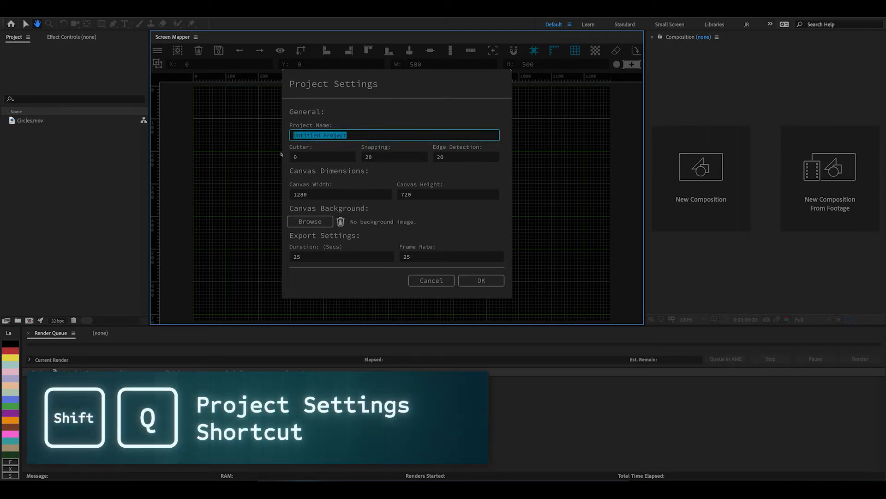
type("SM")
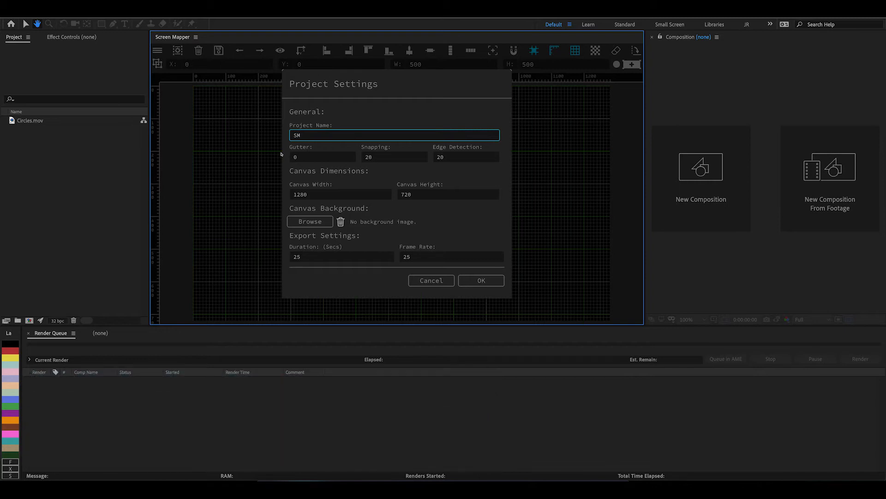
type("_DEMO_2")
- Set the project's gutter to 25 and apply the project settings
left_click(307, 155)
double_click(314, 157)
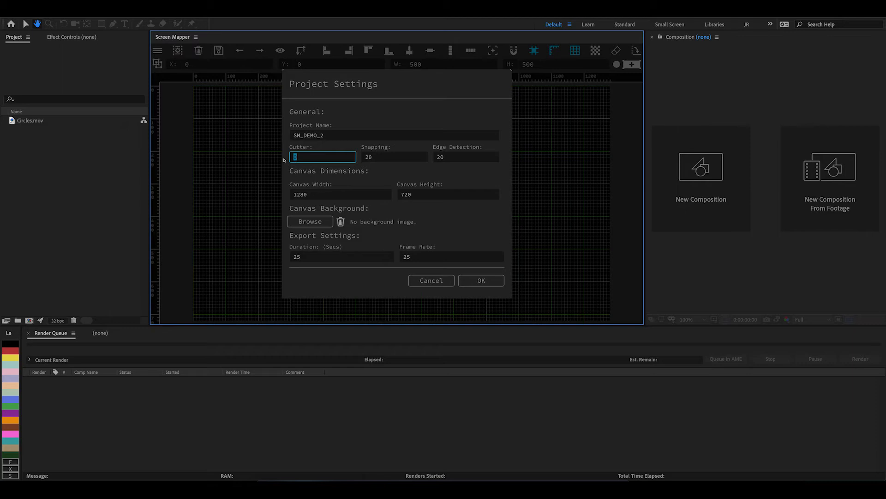
type("25")
left_click(387, 157)
left_click(472, 280)
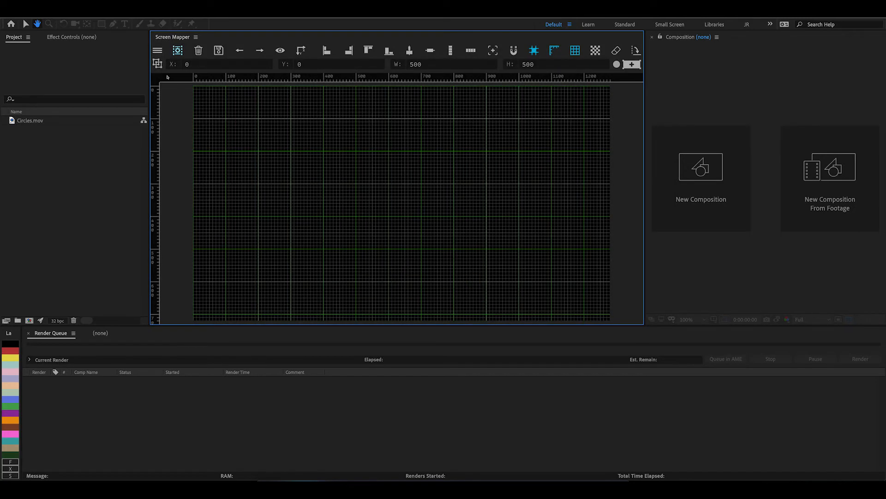
- Open Screen Mapper's main menu, look at the list of existing projects, and close the menu
key("q")
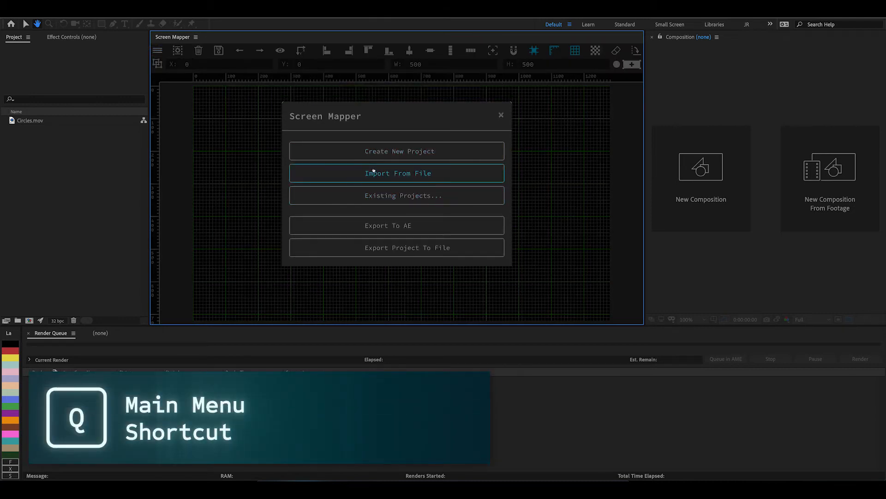
left_click(345, 190)
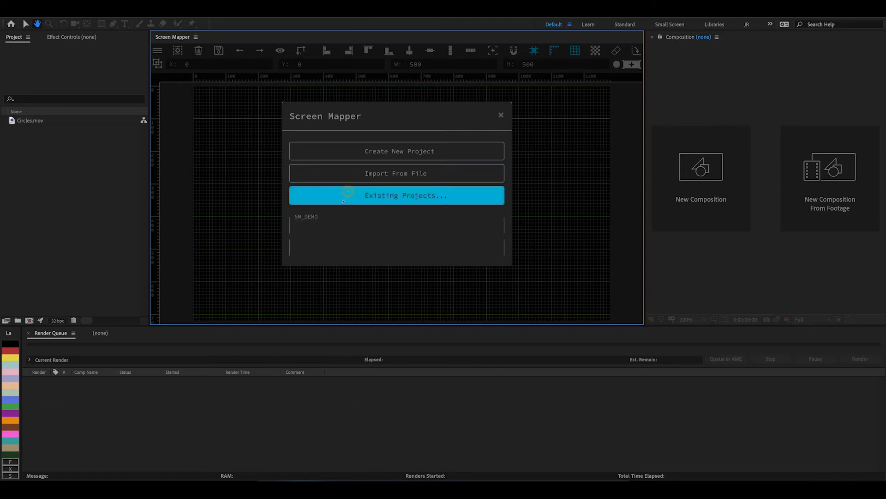
left_click(317, 217)
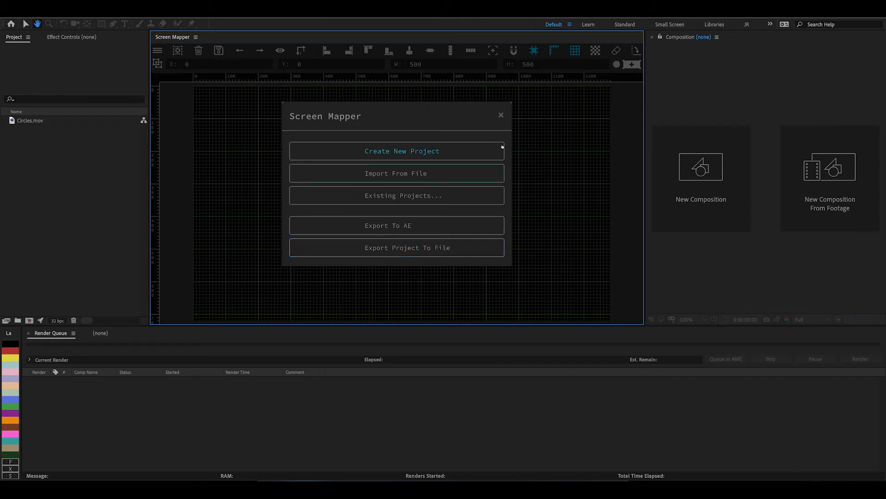
left_click(501, 116)
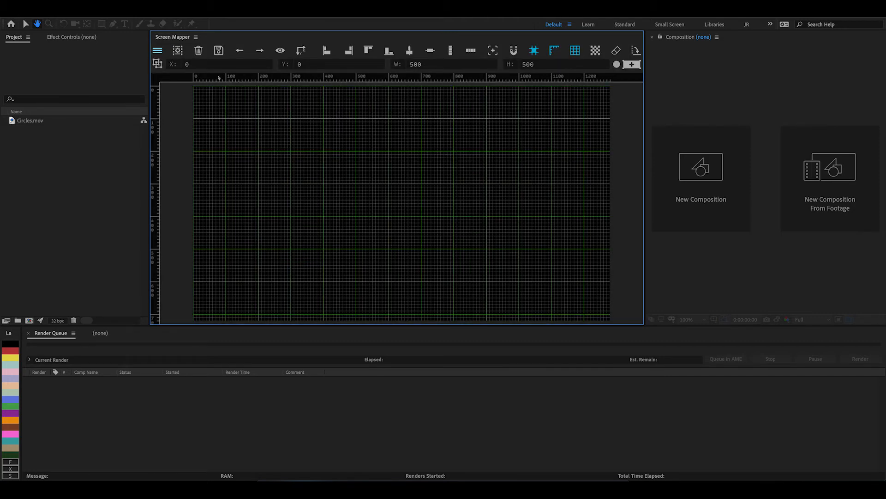
- Add a 500 x 500 display with a red label at X 0, Y 0 on the canvas
left_click(205, 62)
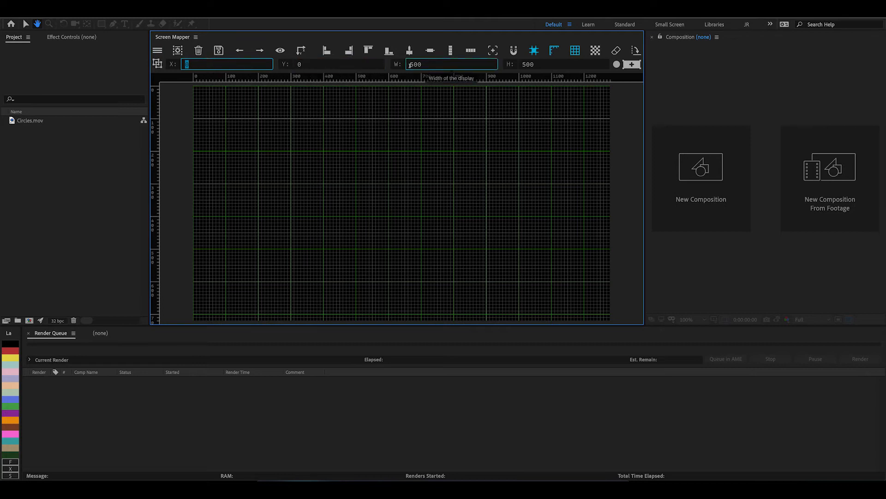
left_click(617, 64)
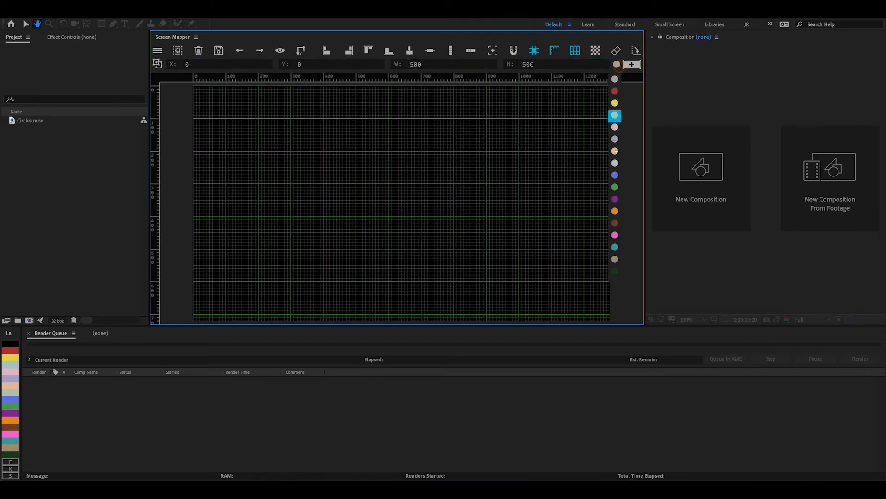
left_click(615, 91)
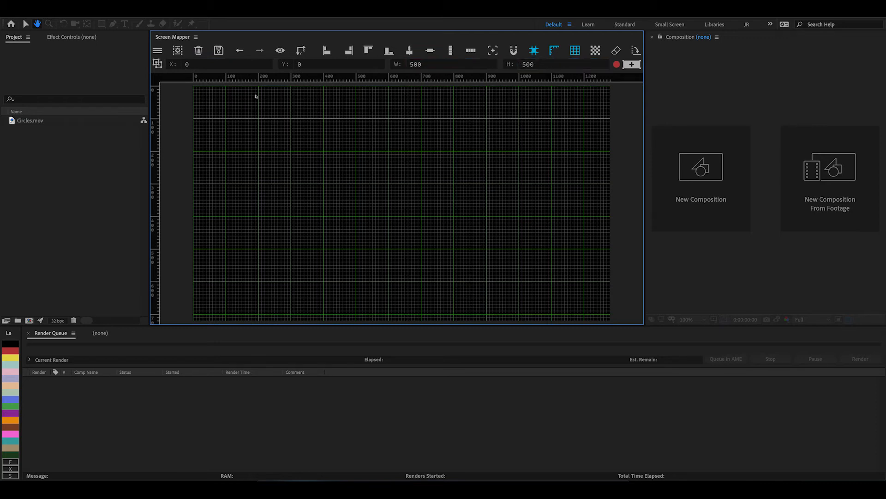
left_click(631, 65)
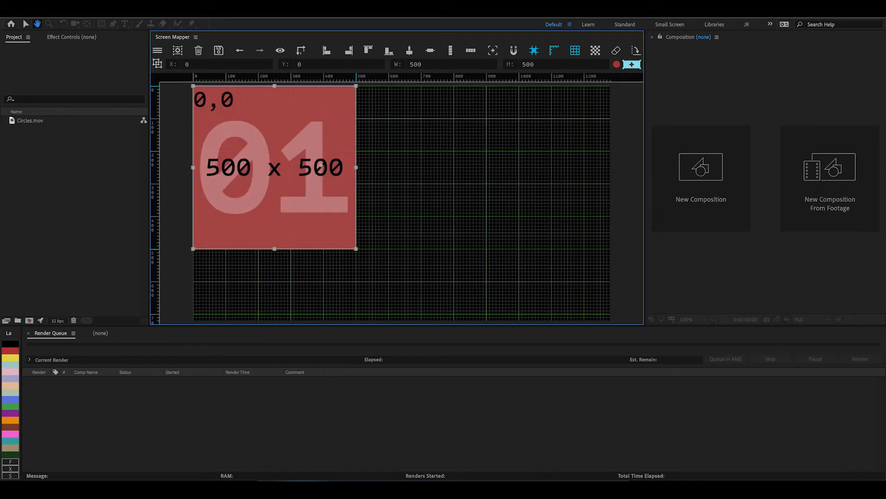
- Move display 01 around the canvas to about X 181, Y 97, and undo the last move
scroll(357, 194, "up", 1)
scroll(357, 194, "down", 4)
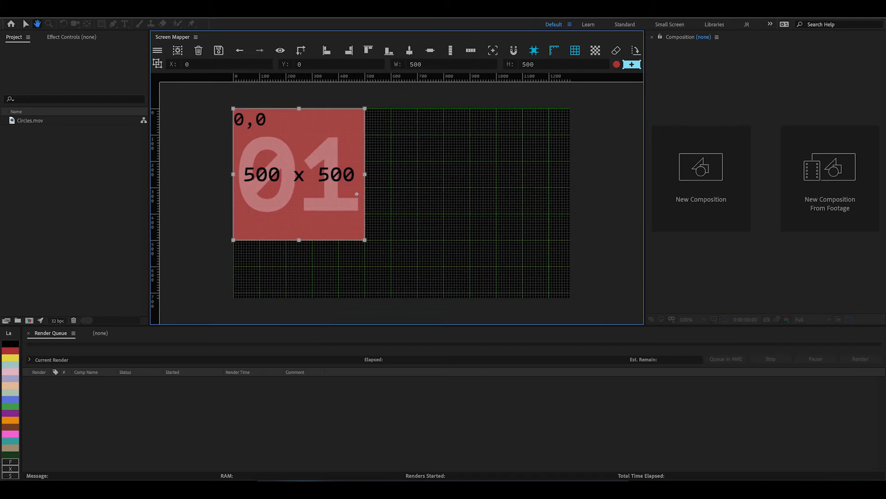
left_click_drag(285, 153, 208, 136)
mouse_move(309, 176)
left_mouse_down()
mouse_move(436, 182)
mouse_move(408, 177)
mouse_move(487, 212)
mouse_move(318, 188)
mouse_move(469, 137)
mouse_move(625, 188)
mouse_move(601, 244)
mouse_move(174, 108)
mouse_move(572, 151)
mouse_move(545, 259)
mouse_move(305, 152)
mouse_move(662, 174)
mouse_move(273, 152)
mouse_move(578, 231)
mouse_move(264, 144)
mouse_move(363, 167)
mouse_move(255, 131)
mouse_move(324, 173)
mouse_move(304, 169)
left_mouse_up()
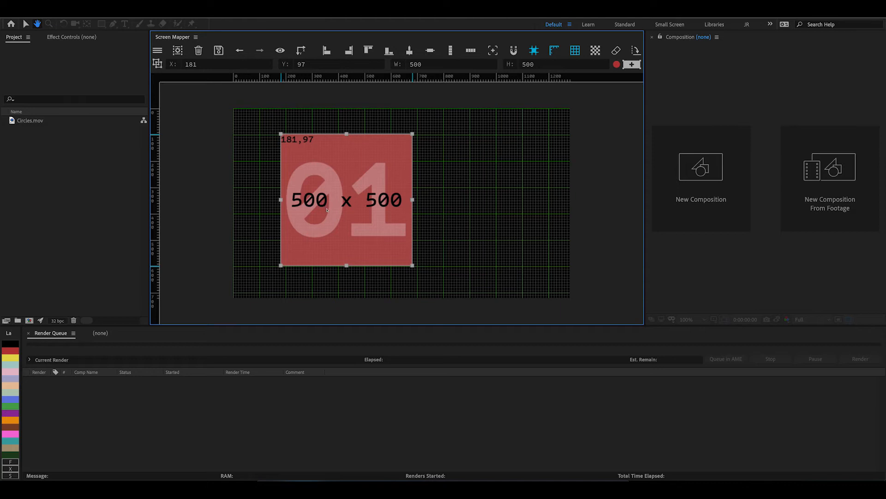
key("ctrl+z")
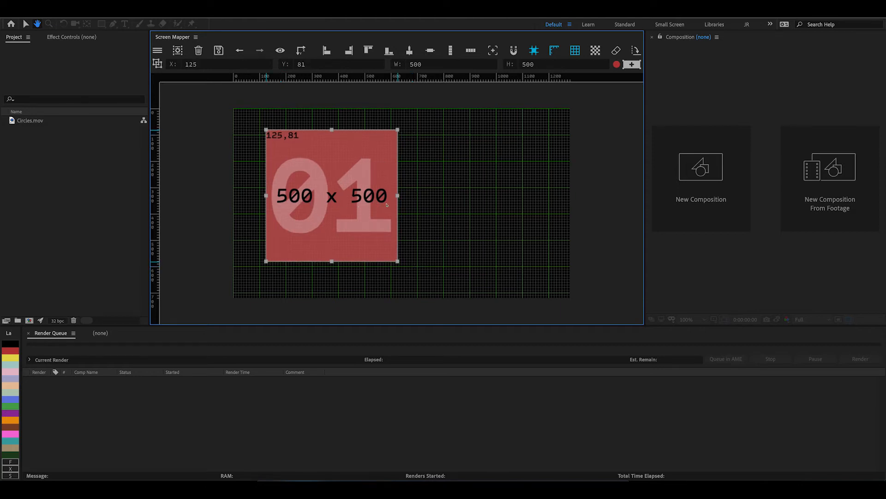
- Stretch display 01 to a height of about 547 and move it to about X 195, Y 54
left_click_drag(396, 196, 415, 253)
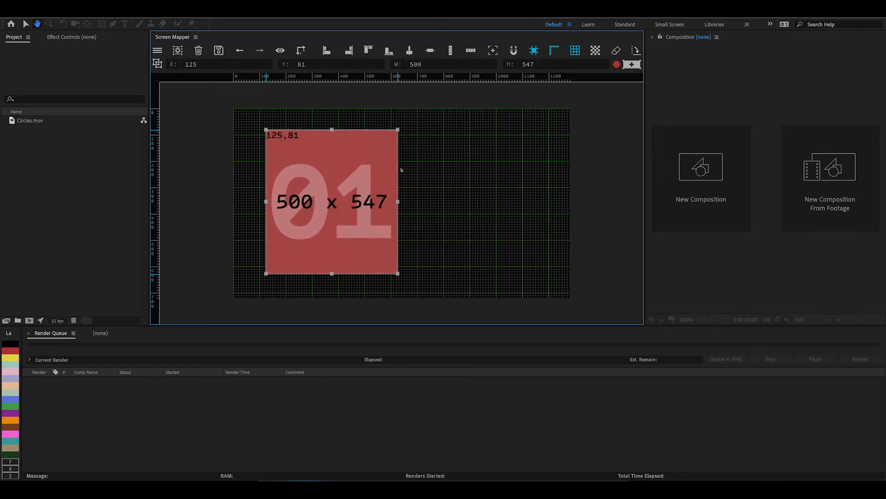
left_click_drag(332, 193, 350, 187)
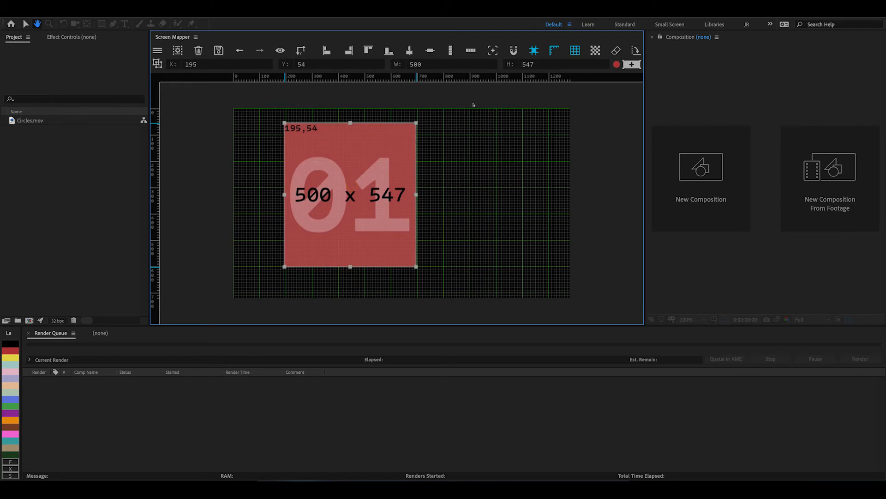
- Set display 01's height to 500 and update the display
left_click(543, 65)
key("BackSpace")
key("BackSpace")
key("BackSpace")
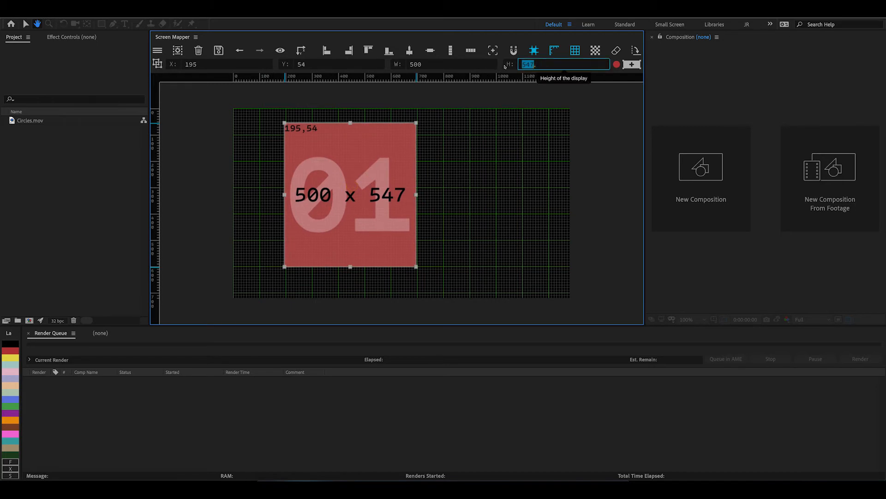
type("500")
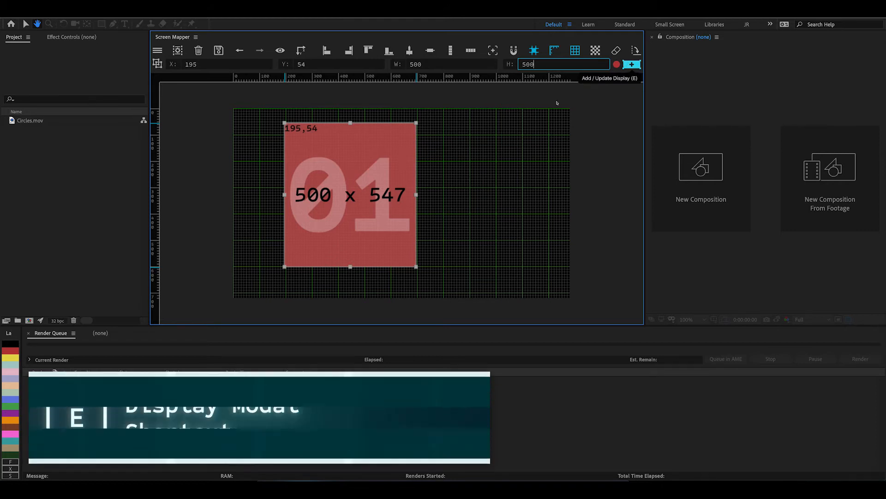
left_click(631, 64)
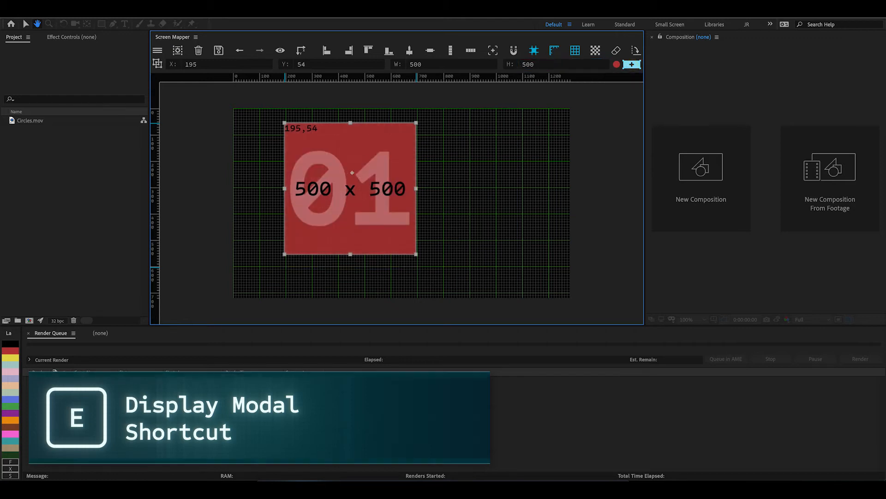
- Change display 01's label colour to yellow and to green, and move the display to about X 289, Y 121
left_click(615, 64)
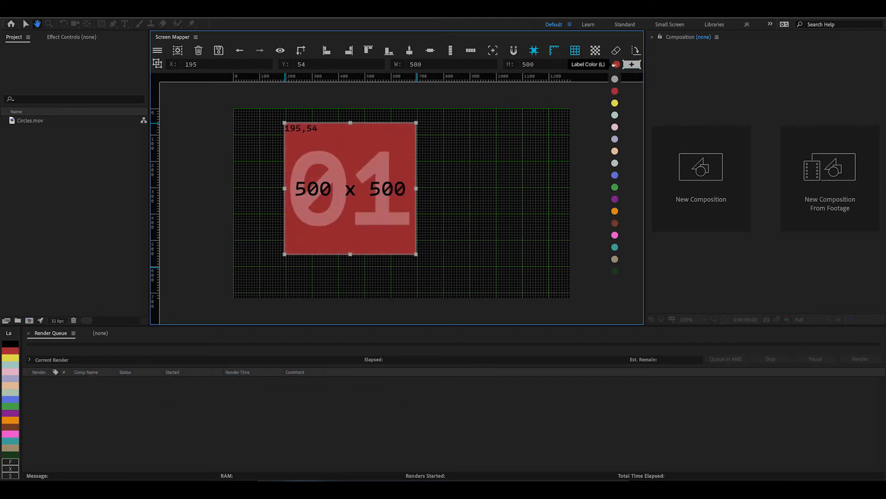
left_click(615, 104)
left_click(616, 64)
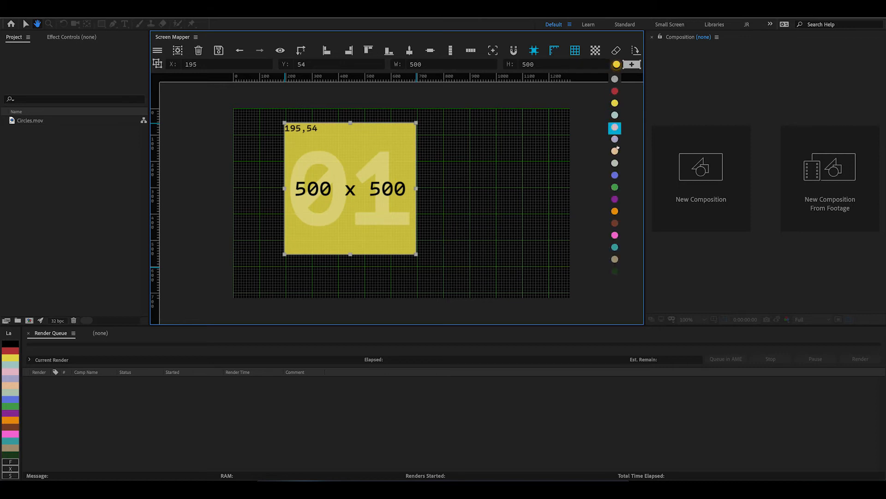
left_click(615, 188)
left_click_drag(289, 157, 330, 211)
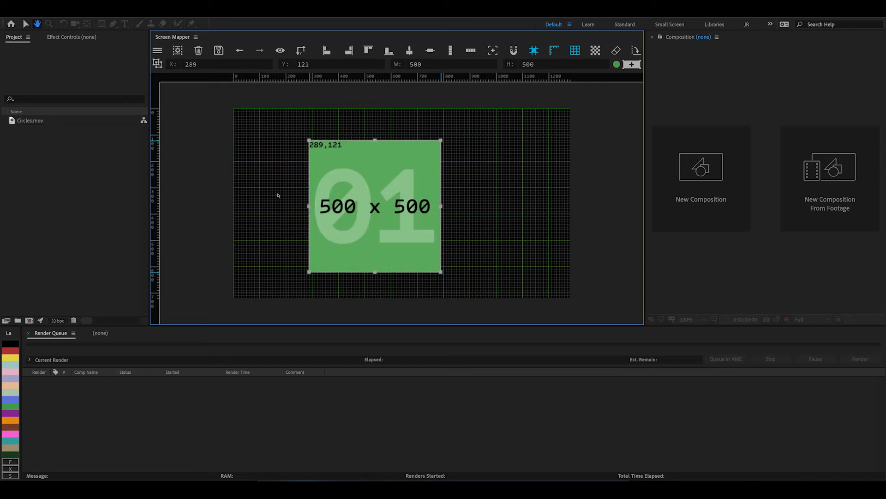
- Nudge display 01 up, left, down and right in 1-pixel increments, ending at X 288, Y 117
key("w")
key("w")
key("w")
key("w")
key("w")
key("w")
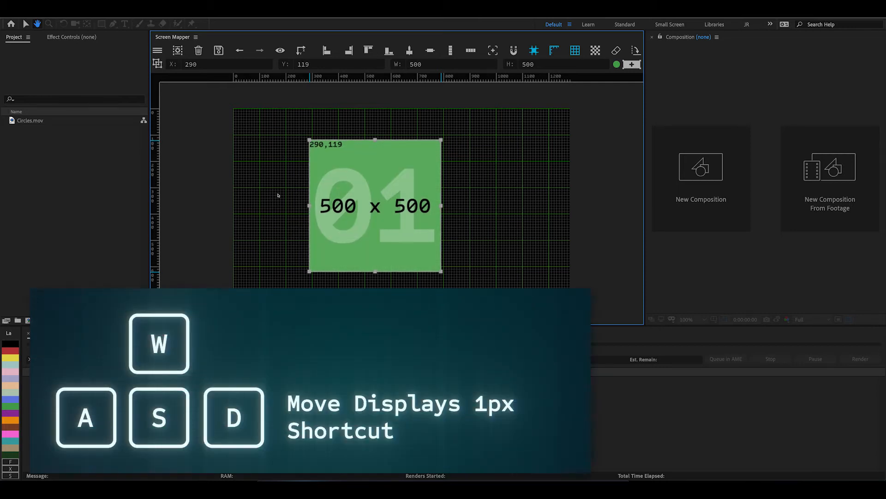
key("w")
key("w")
key("a")
key("a")
key("a")
key("a")
key("a")
key("a")
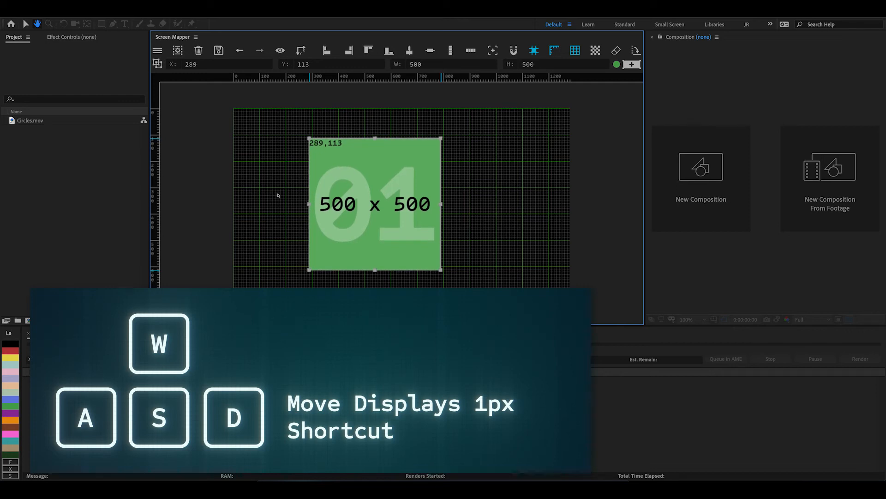
key("s")
key("s")
key("s")
key("s")
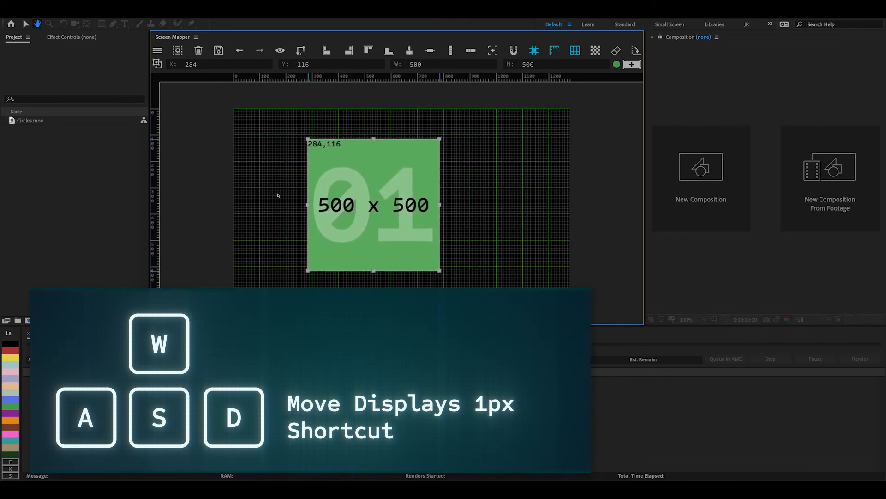
key("d")
key("d")
key("d")
key("d")
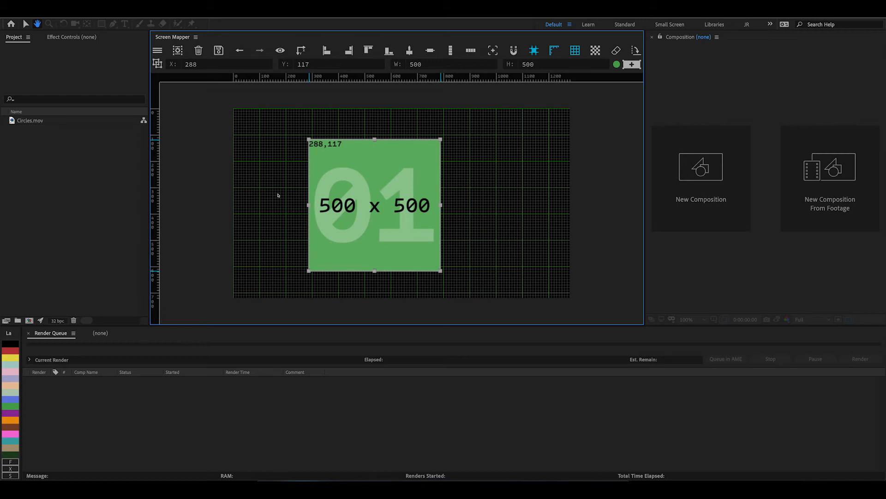
- Deselect display 01 and add a second 500 x 500 display with a red label at X 0, Y 0
left_click(456, 171)
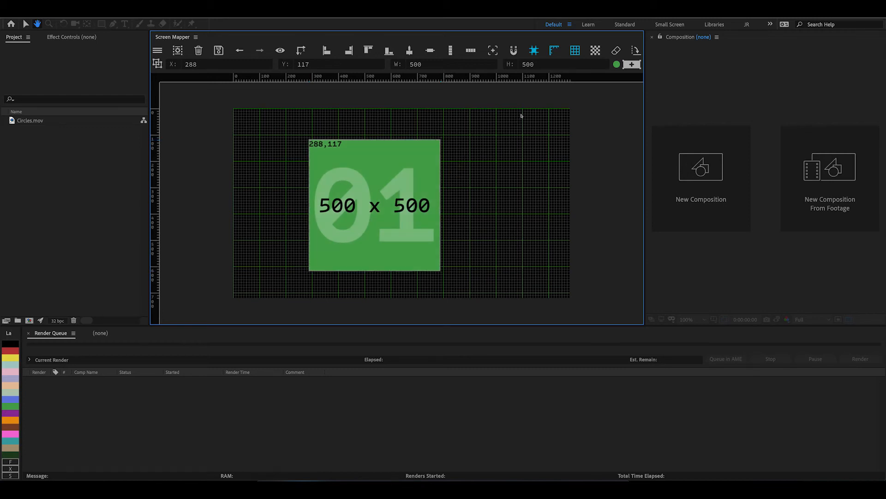
left_click(248, 64)
type("0")
key("Tab")
type("0")
left_click(617, 64)
left_click(616, 89)
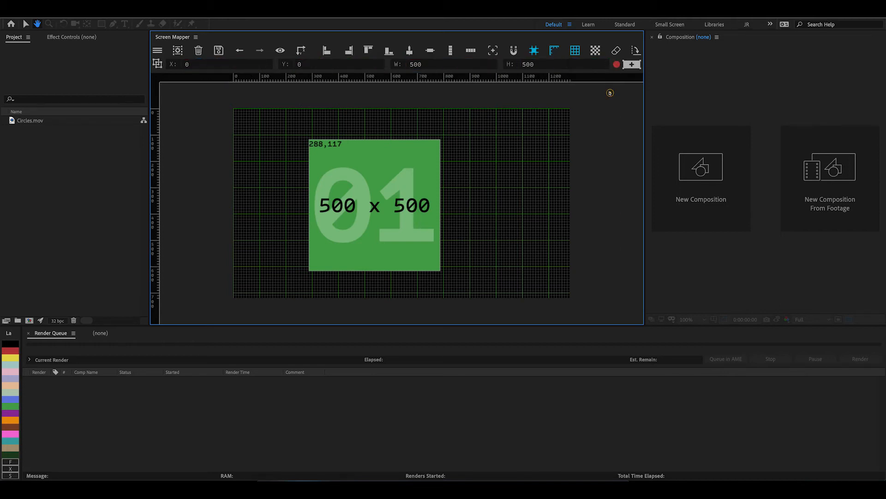
left_click(631, 65)
- Move display 01 to about X 616, Y 129 and set its width to 200
left_click_drag(385, 157, 472, 159)
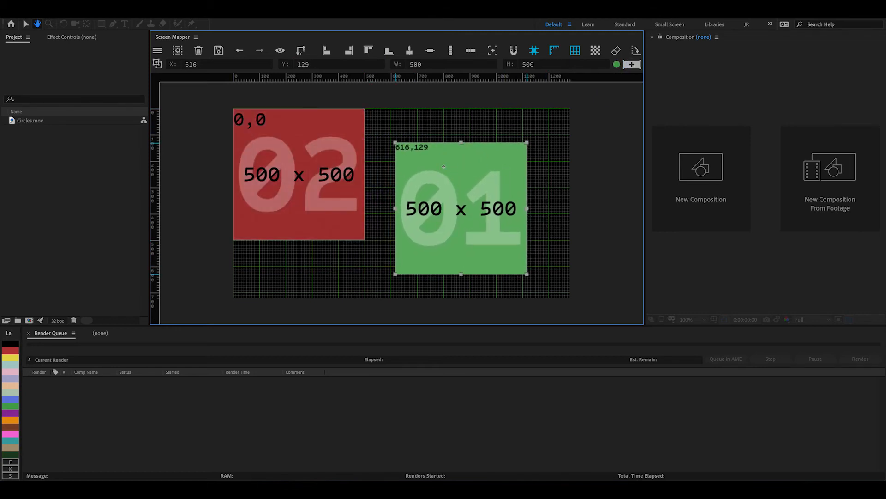
left_click(415, 64)
type("200")
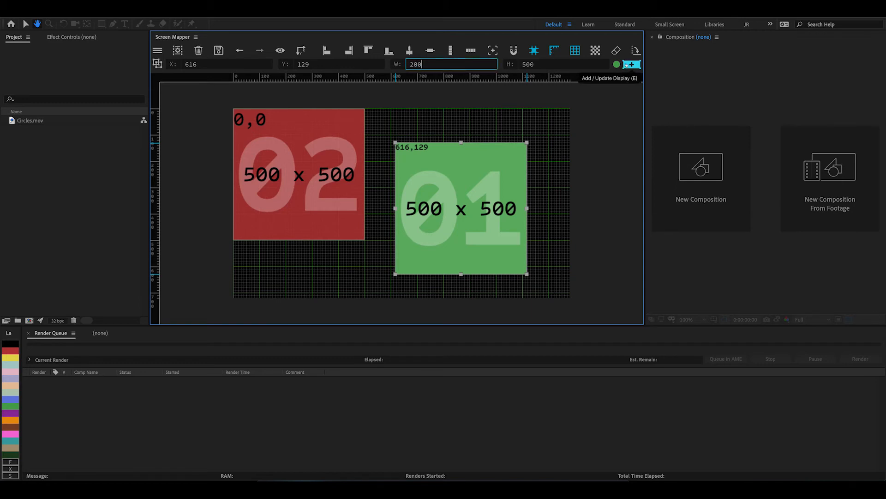
left_click(633, 65)
- Turn on snapping and place display 01 beside display 02 at X 525, Y 0
left_click_drag(419, 172, 397, 146)
left_click(514, 50)
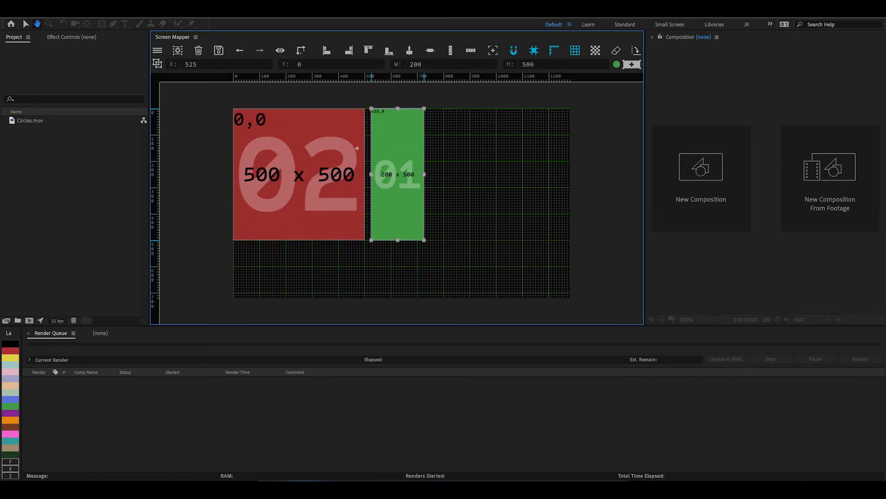
- Remove the gutter in the project settings and snap display 01 flush against display 02 at X 500, Y 0
left_click(178, 49)
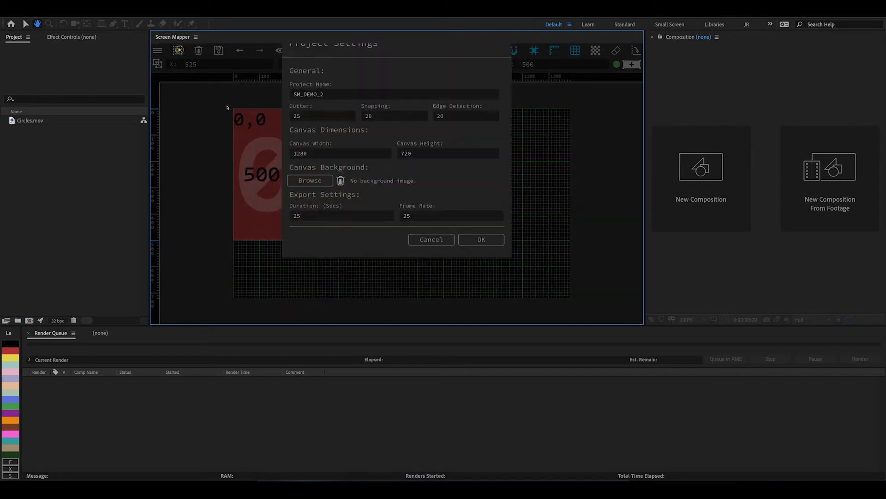
double_click(309, 153)
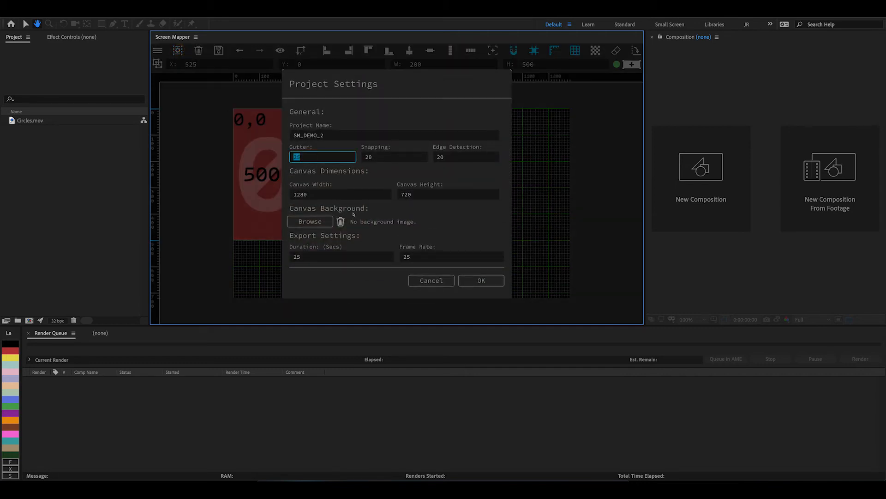
left_click(481, 280)
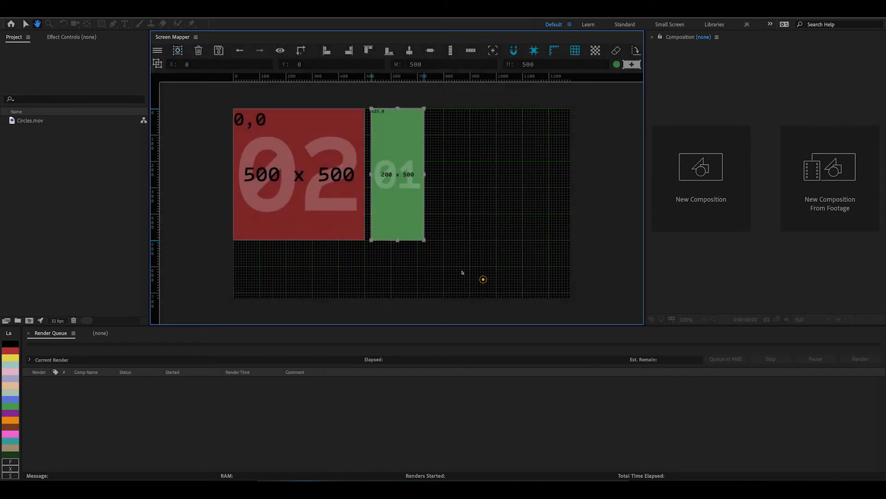
mouse_move(383, 177)
left_mouse_down()
mouse_move(427, 177)
mouse_move(384, 176)
mouse_move(399, 174)
left_mouse_up()
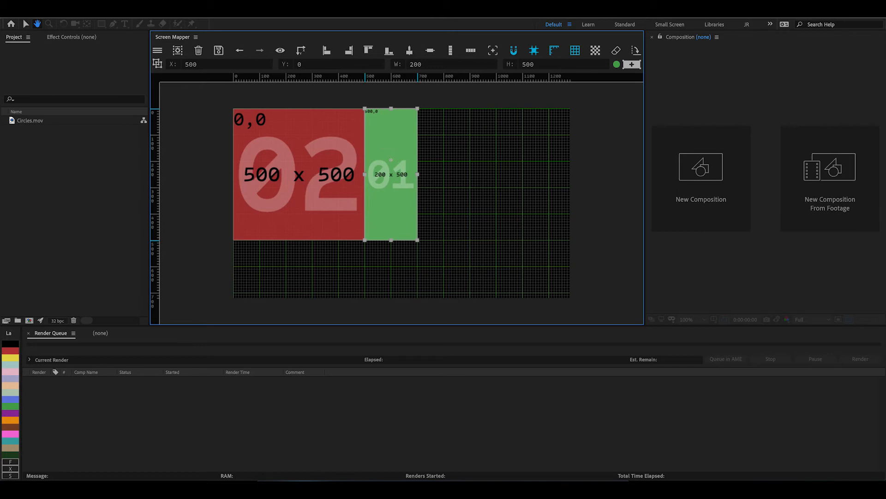
- Move display 01 to about X 660, Y 67 and cycle its label colour forward to tan
left_click_drag(394, 175, 436, 191)
key("l")
key("l")
key("l")
key("l")
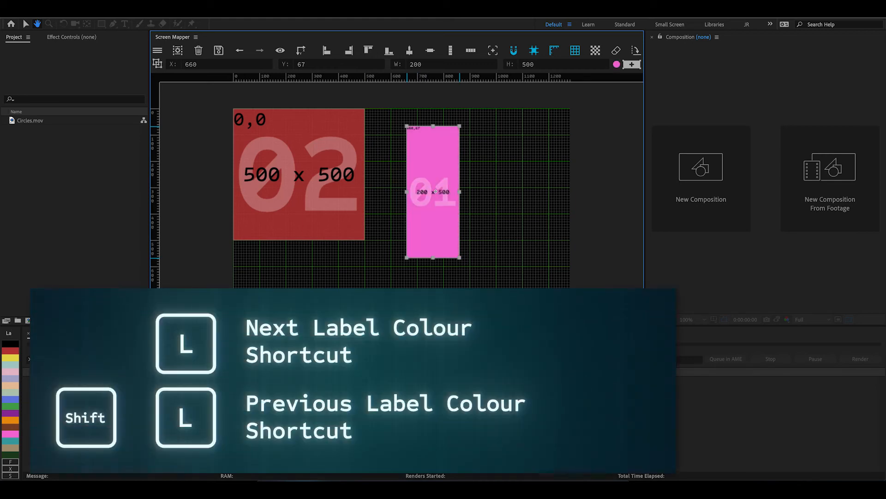
key("l")
key("l")
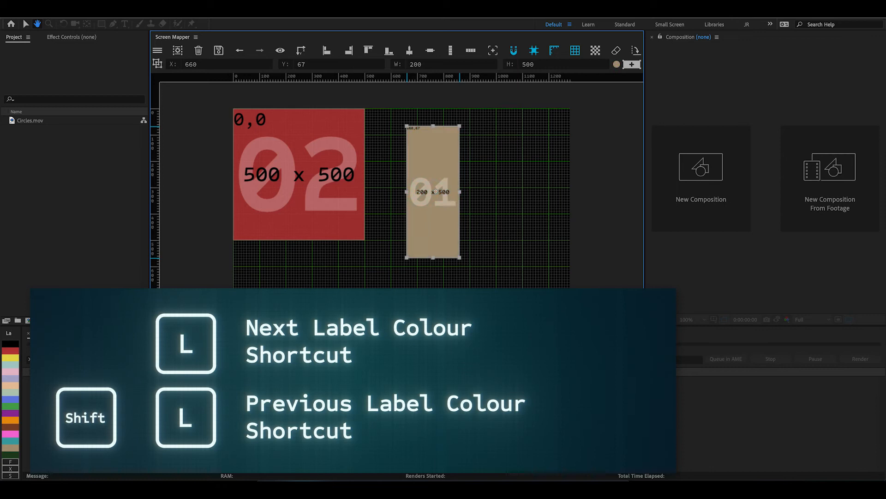
- Cycle display 01's label colour backward to orange
key("shift+l")
key("shift+l")
key("shift+l")
key("shift+l")
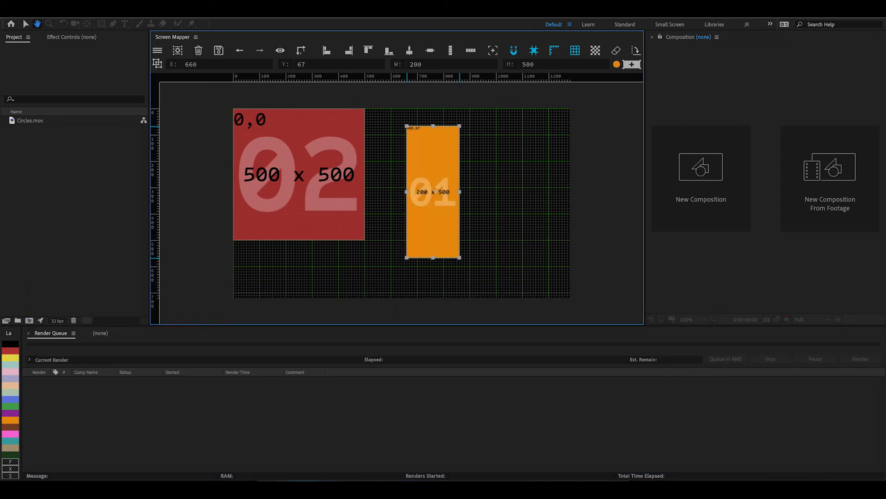
- Move display 02 to about X 84, Y 67 and delete it, undoing and repeating the deletion once
left_click_drag(306, 192, 331, 195)
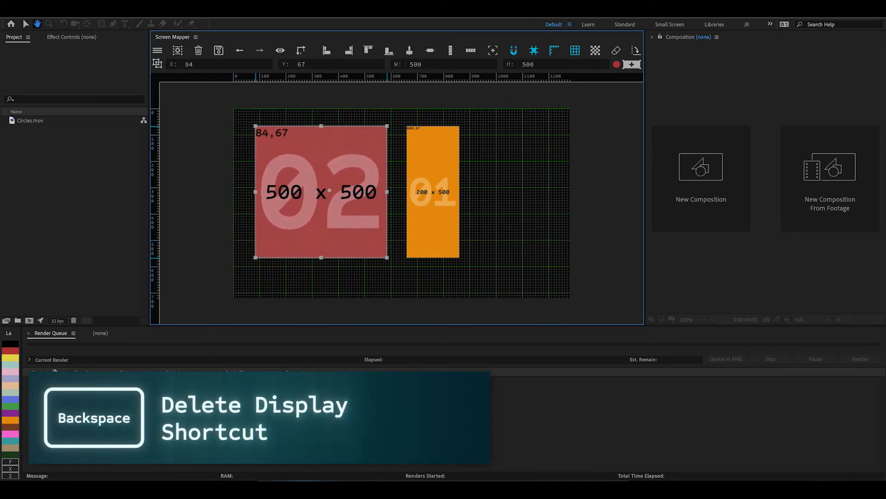
key("BackSpace")
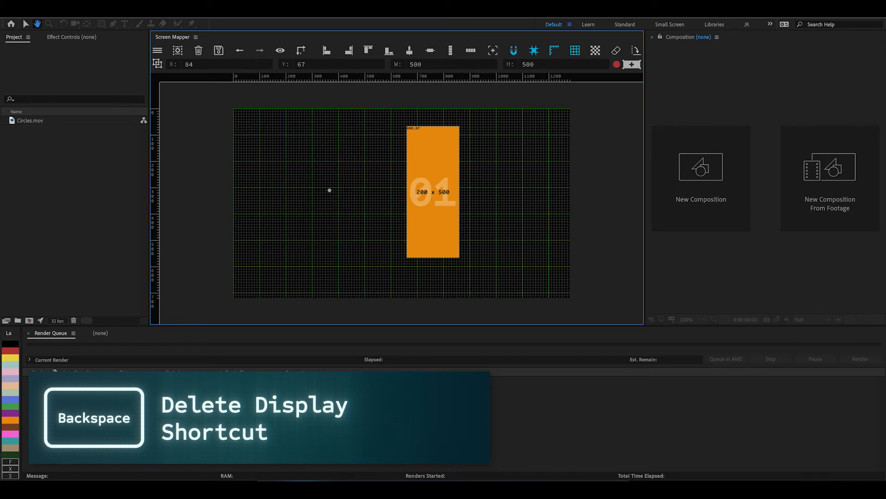
left_click(238, 51)
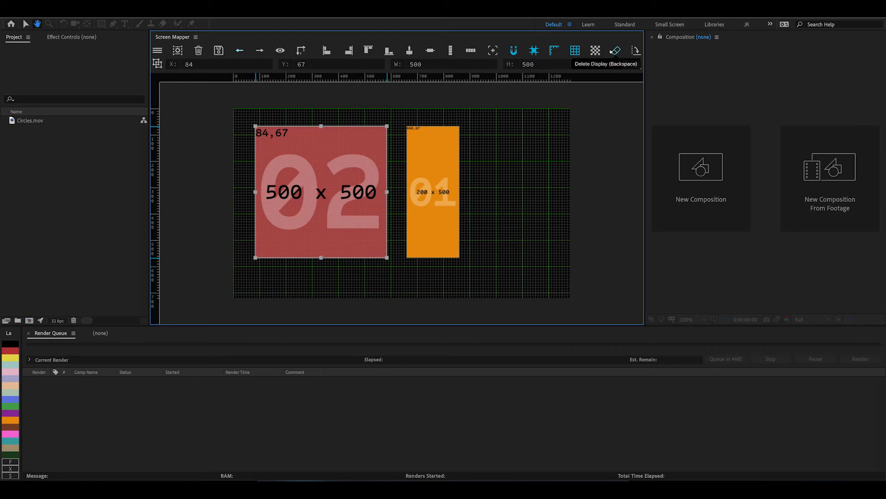
left_click(614, 51)
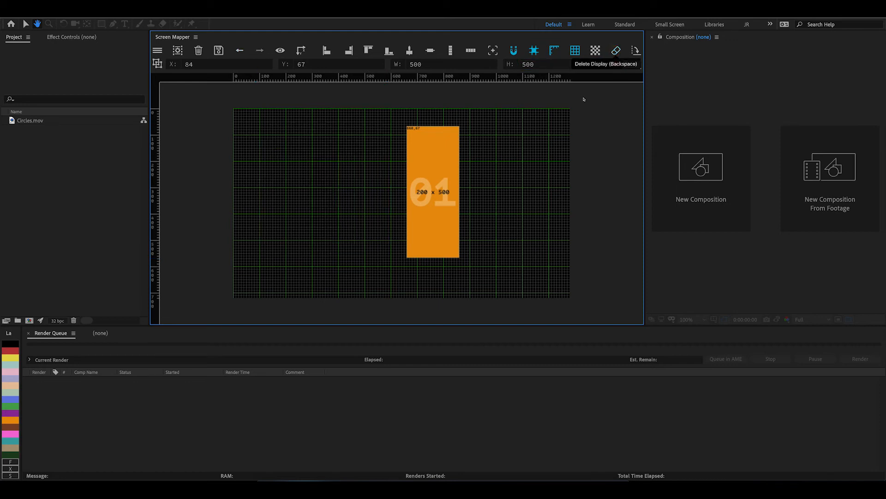
- Undo the deletion, display 02's move and display 01's label changes back to teal, and redo them all
left_click(238, 51)
left_click(239, 51)
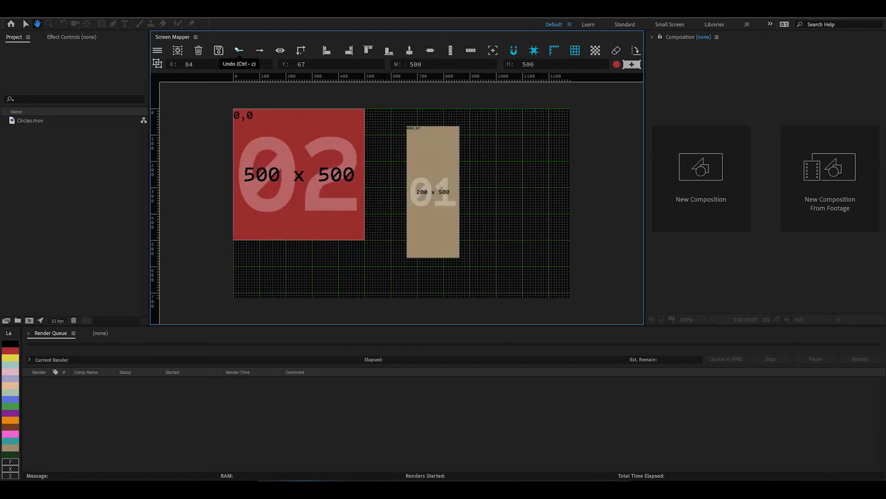
left_click(238, 50)
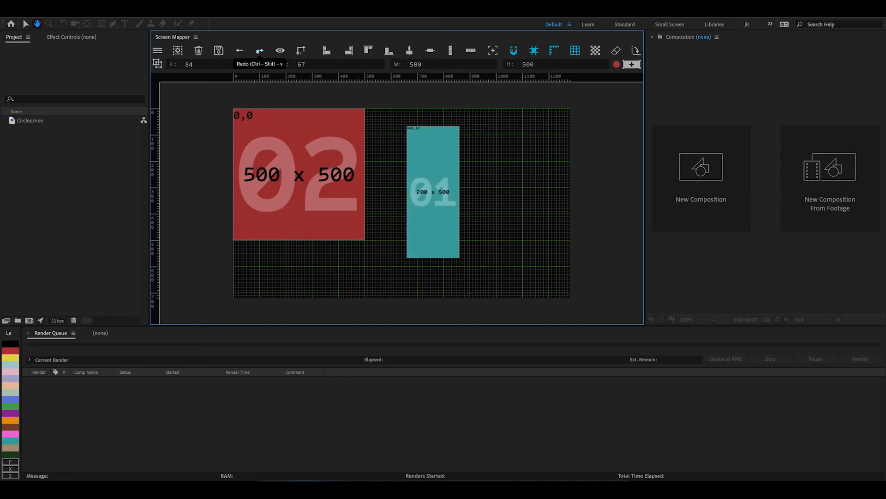
left_click(259, 50)
left_click(259, 51)
left_click(259, 51)
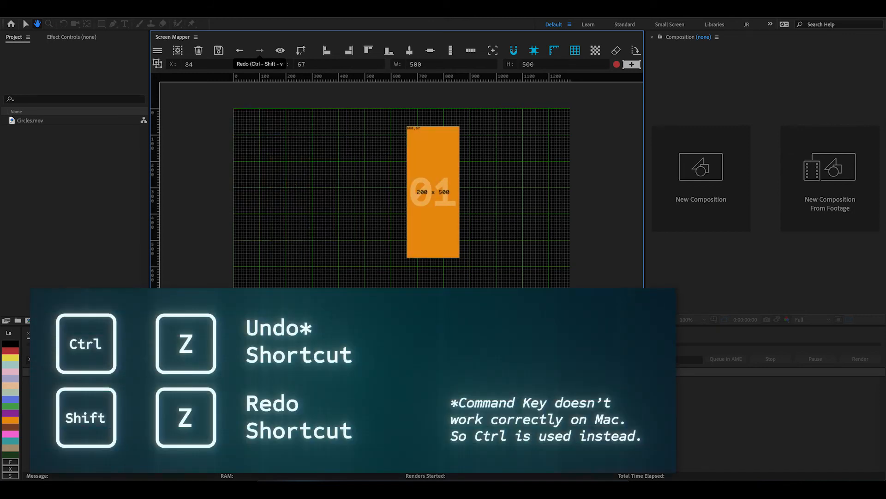
- Repeat undoing and redoing the recent edits, stepping back to display 01's pink label and forward to display 02's deletion
left_click(239, 50)
left_click(260, 50)
key("ctrl+z")
key("ctrl+z")
key("ctrl+z")
key("ctrl+z")
key("ctrl+z")
key("ctrl+z")
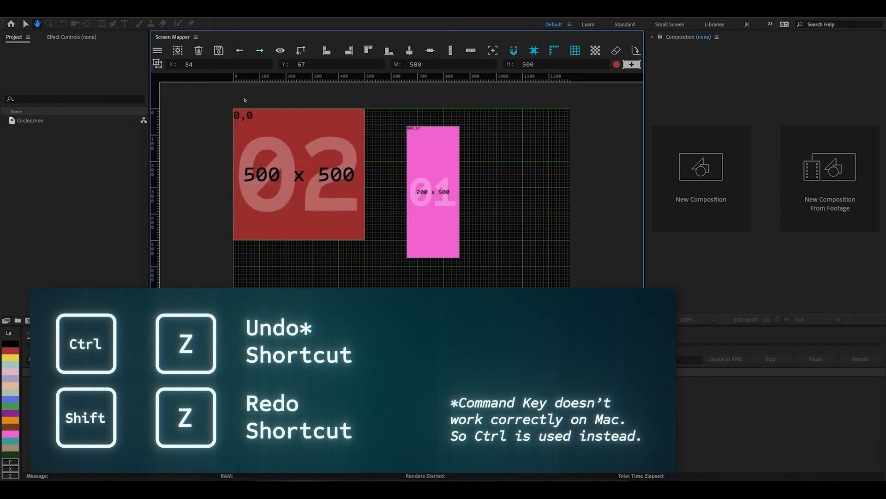
key("ctrl+z")
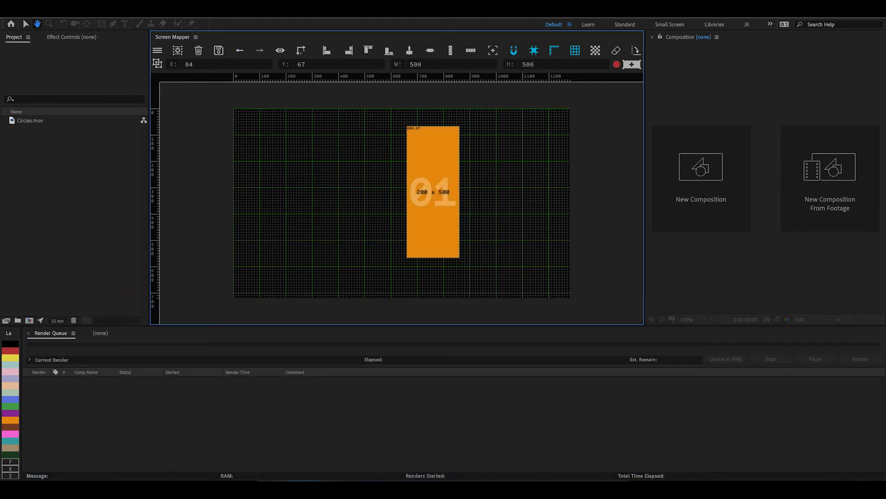
key("ctrl+z")
- Snap display 01 to the canvas corner at X 0, Y 0, and move it away to about X 509, Y 118
left_click(245, 174)
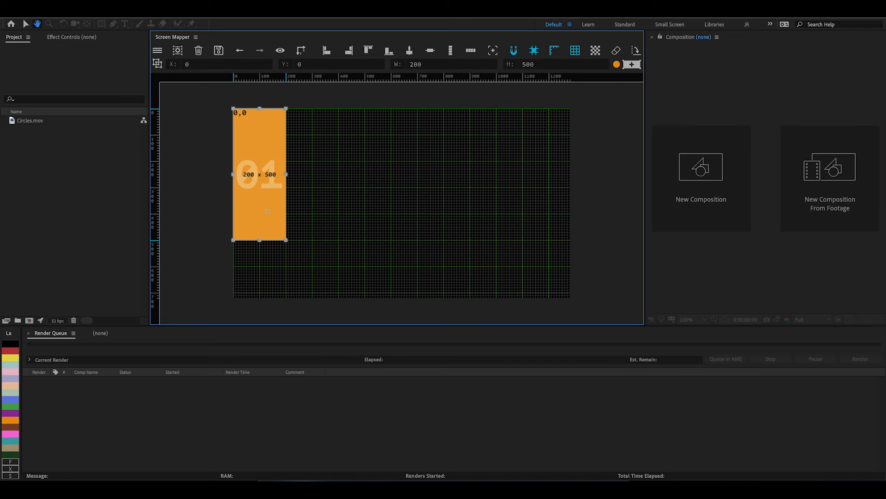
left_click_drag(257, 188, 243, 159)
left_click_drag(278, 196, 412, 225)
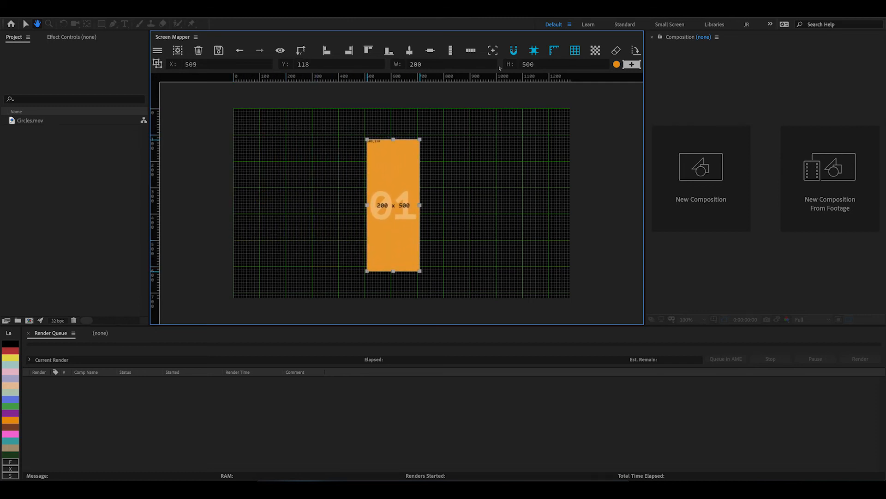
- Resize display 01 to 300 x 300 and move it to about X 432, Y 322
double_click(447, 66)
type("500")
left_click_drag(421, 64, 356, 60)
type("300")
key("Tab")
type("300")
key("Tab")
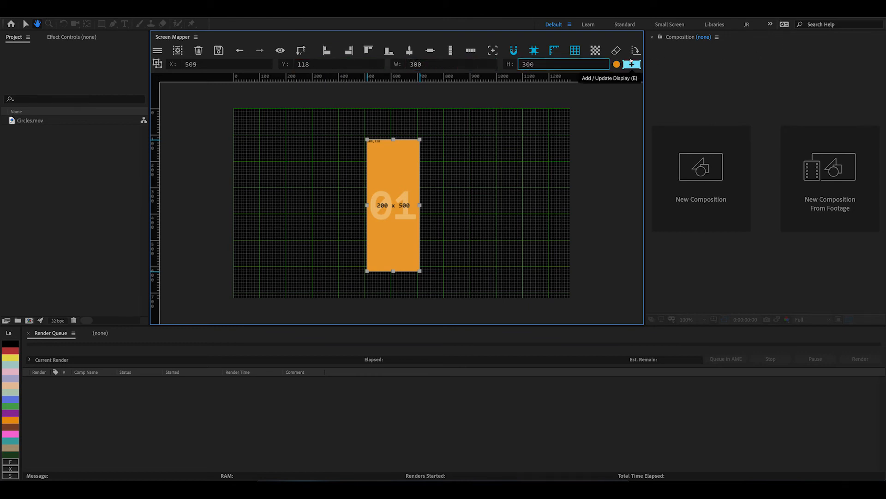
left_click_drag(390, 166, 381, 242)
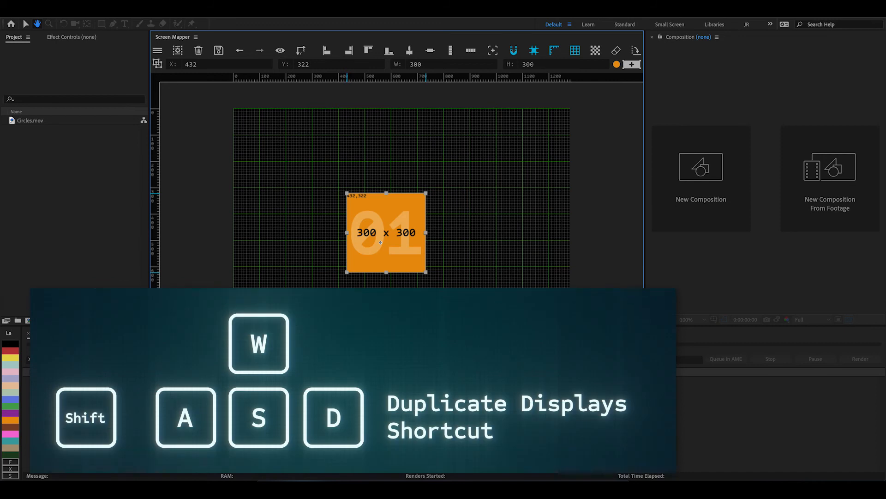
- Duplicate display 01 upward, the copy to the right, and that copy downward, forming a 2 x 2 block of 300 x 300 displays
key("shift+w")
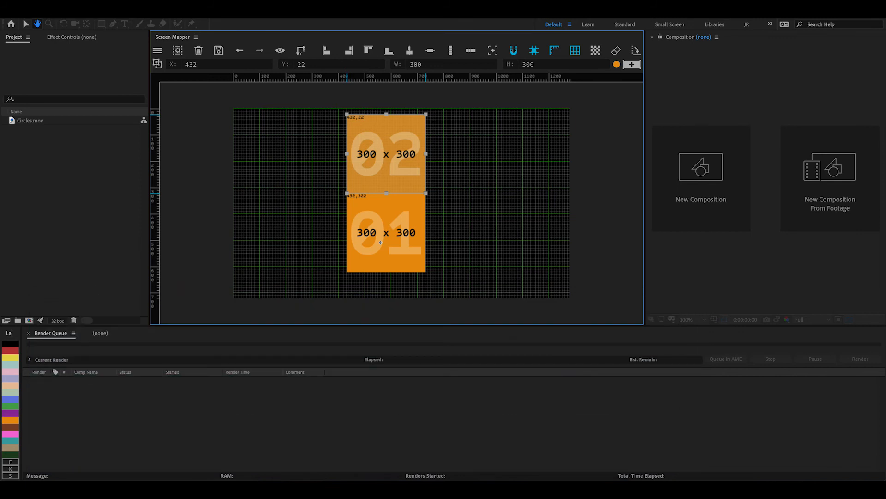
key("shift+d")
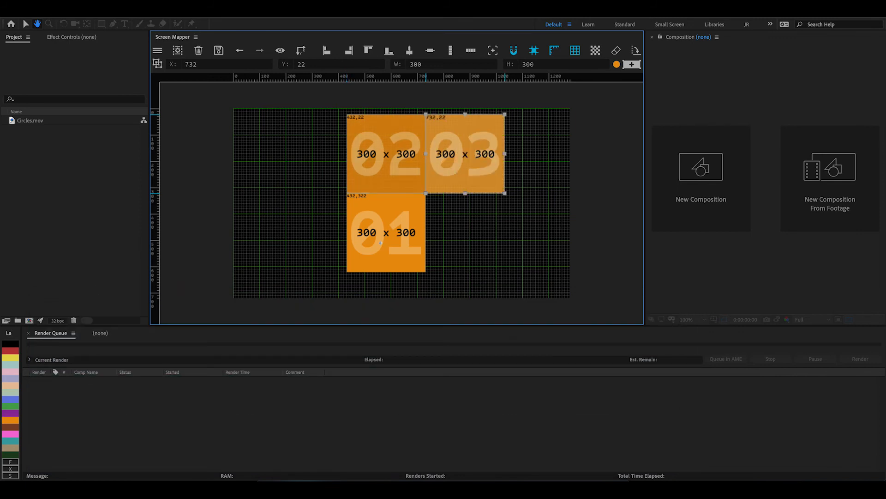
key("shift+s")
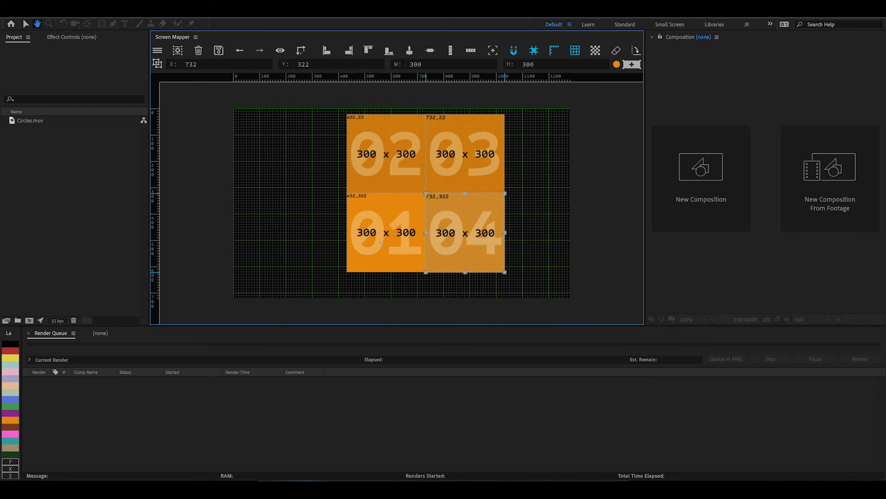
- Duplicate display 04 to the left, over display 01, and delete that copy
key("shift+a")
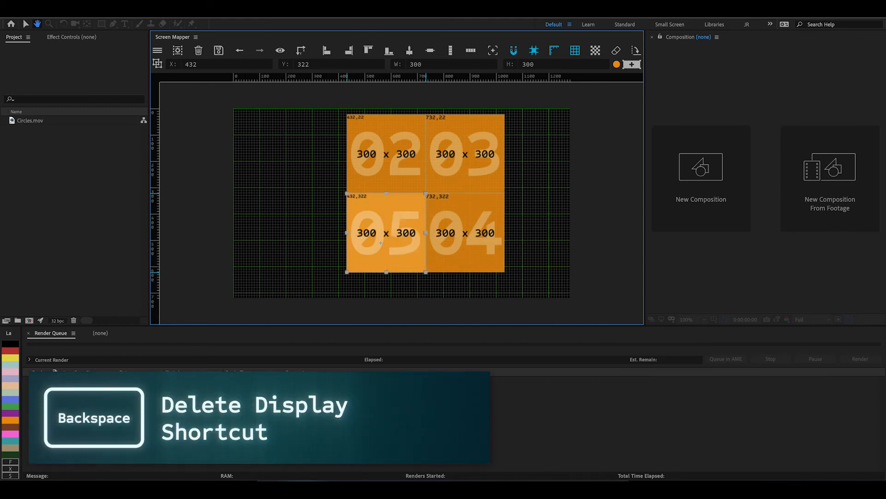
key("BackSpace")
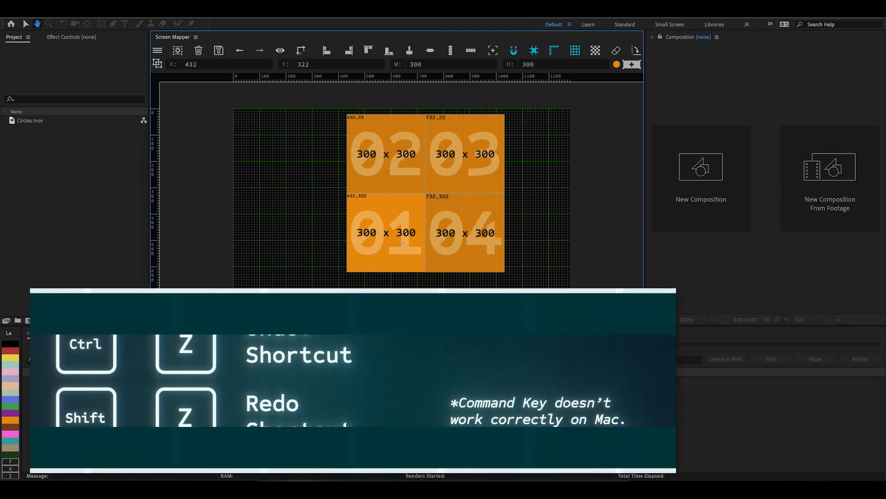
- Undo the recent edits one by one until only display 01 remains on the canvas
left_click(240, 50)
left_click(240, 49)
left_click(240, 50)
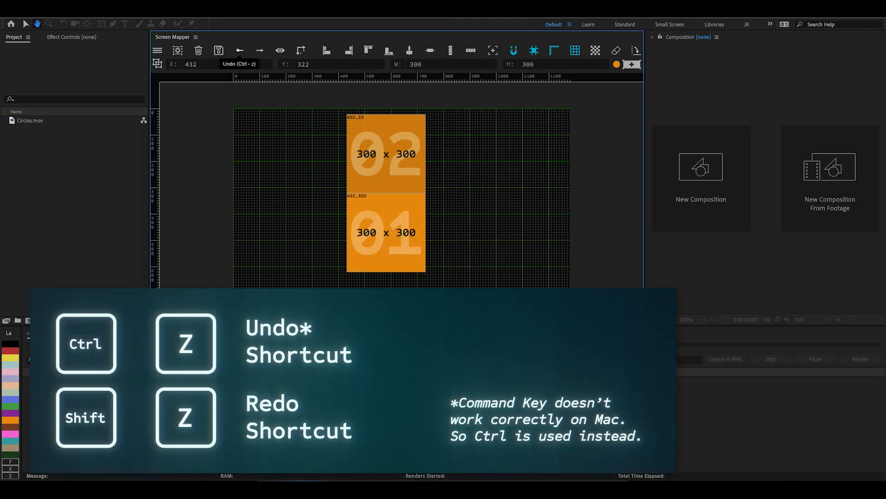
left_click(240, 50)
- Enable Random Labels in Screen Mapper's display preferences
left_click(196, 37)
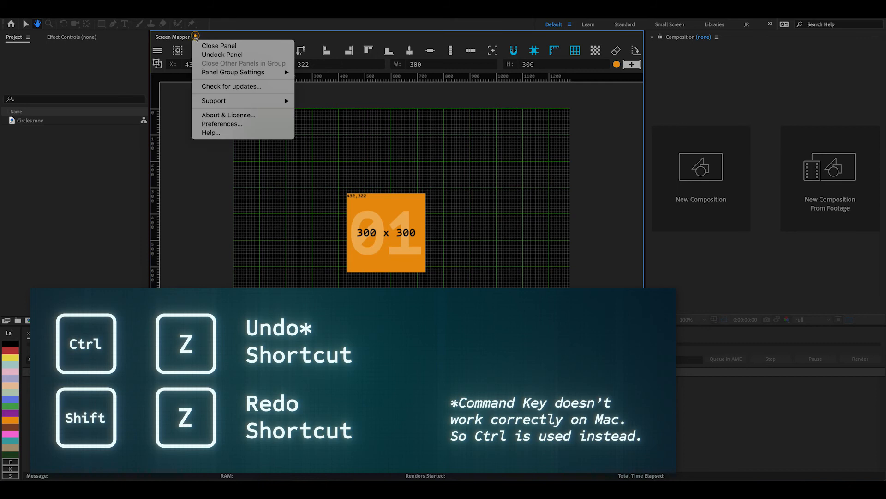
left_click(223, 123)
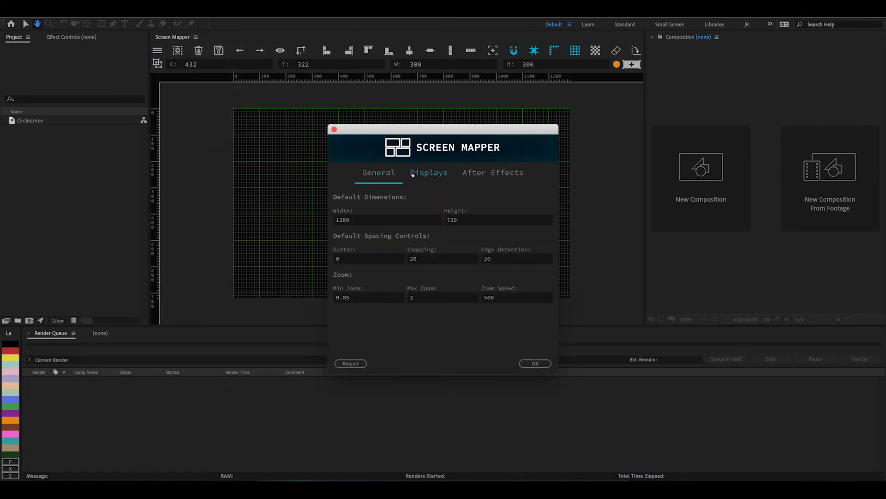
left_click(412, 173)
left_click(413, 213)
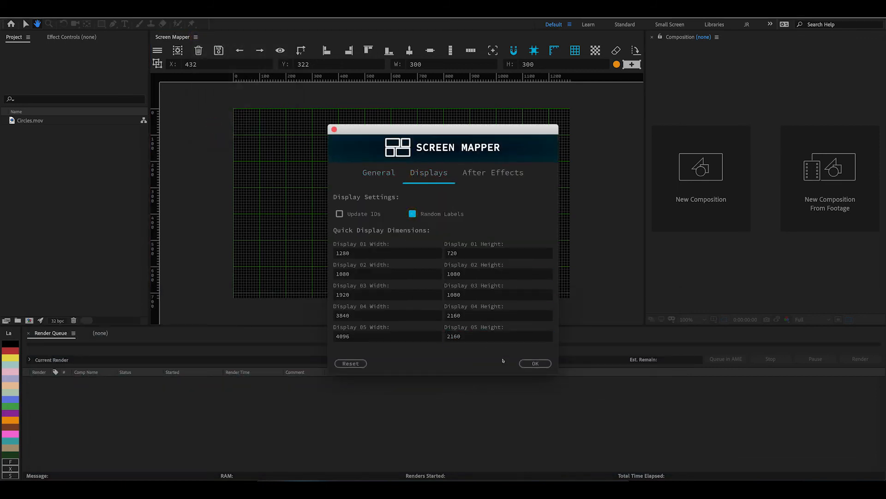
left_click(535, 363)
- Move display 01 to about X 284, Y 334 and duplicate it up, right twice, down and left into a 3 x 2 block
left_click_drag(390, 235, 349, 236)
key("alt+Up")
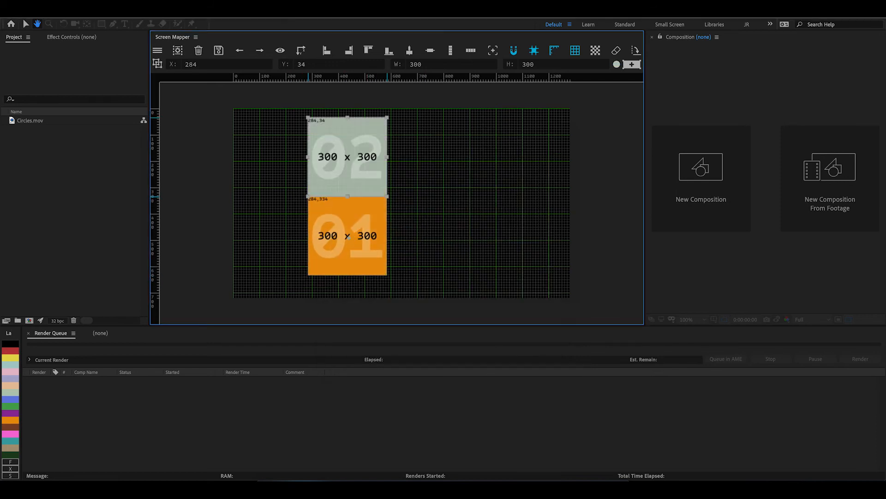
key("alt+Right")
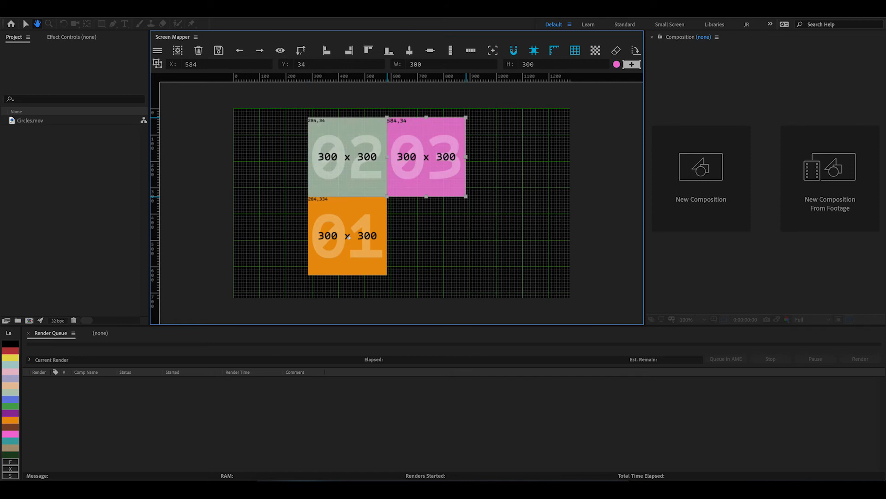
key("alt+Right")
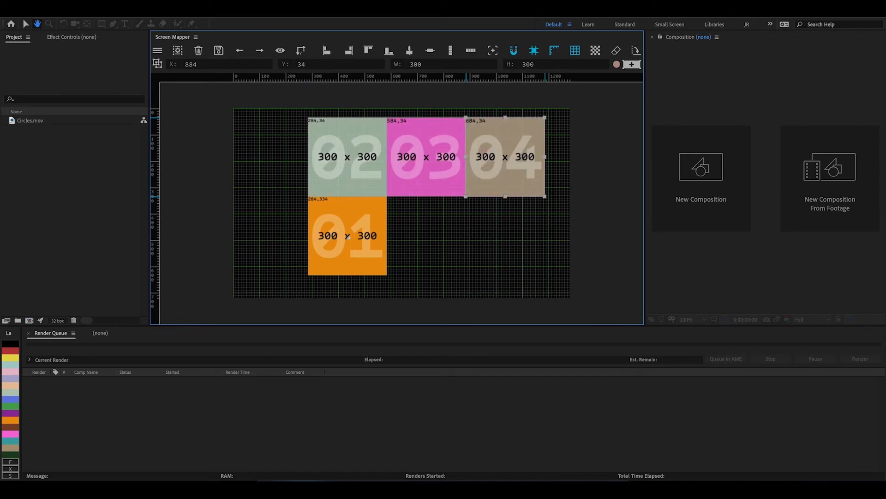
key("alt+Down")
key("alt+Left")
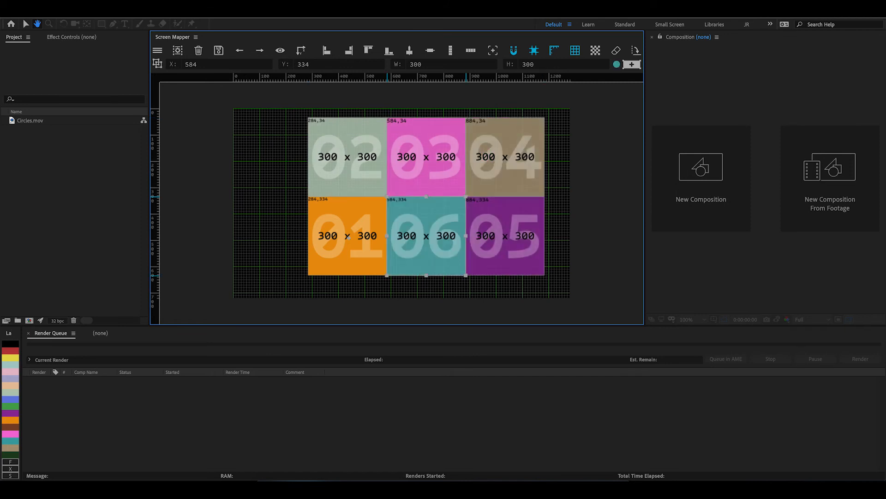
- Select all six displays and snap the block to the canvas corner at X 0, Y 0
left_click_drag(281, 148, 549, 237)
left_click_drag(494, 213, 398, 198)
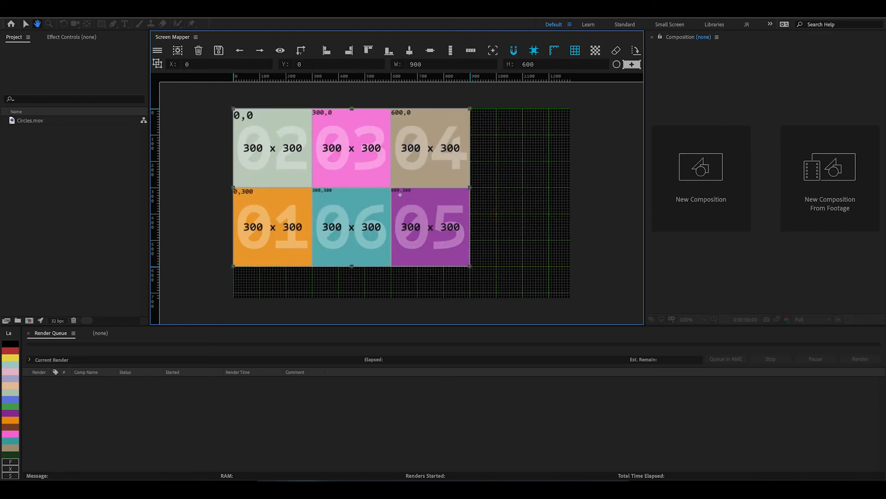
left_click(496, 207)
- Spread displays 05, 04, 06, 03 and 01 apart, snapping 05 to X 980, Y 420 and placing 04 at about X 874, Y 44
left_click_drag(468, 243, 571, 275)
left_click_drag(430, 148, 503, 159)
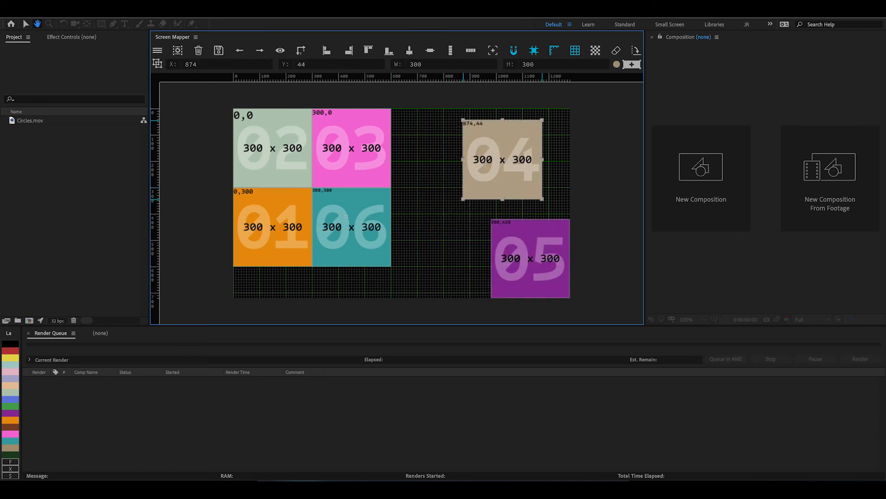
left_click_drag(352, 226, 407, 253)
left_click_drag(352, 148, 399, 160)
left_click_drag(273, 227, 306, 258)
- Resize display 03 to about 423 x 300 and display 04 to about 443 x 353
left_click(371, 142)
left_click_drag(360, 160, 327, 159)
left_click_drag(502, 159, 453, 160)
left_click_drag(512, 199, 512, 213)
- Resize display 06 to about 449 x 177 at X 502, Y 448, and move display 01 to about X 150, Y 386
left_click_drag(408, 253, 399, 258)
left_click_drag(399, 219, 400, 251)
left_click_drag(439, 275, 443, 250)
left_click_drag(306, 258, 312, 250)
- Increase display 02's height to about 344, and save the Screen Mapper project
left_click(272, 171)
left_click_drag(273, 187, 272, 199)
left_click(225, 219)
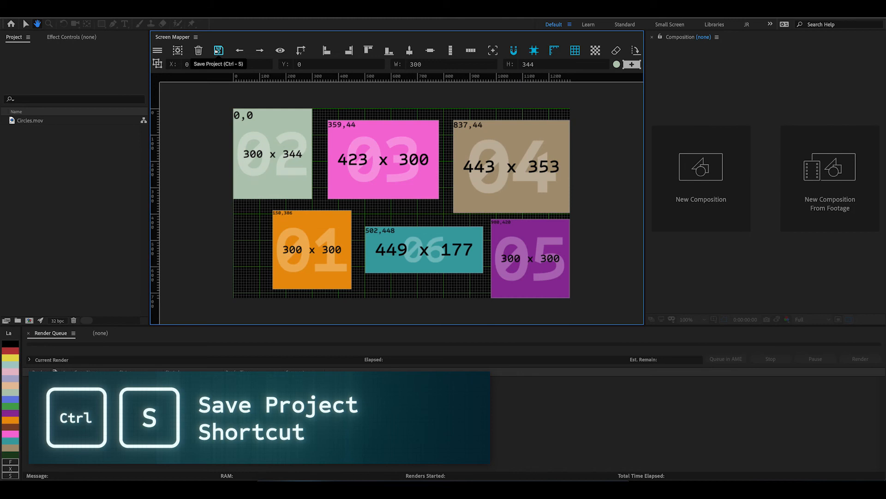
left_click(219, 50)
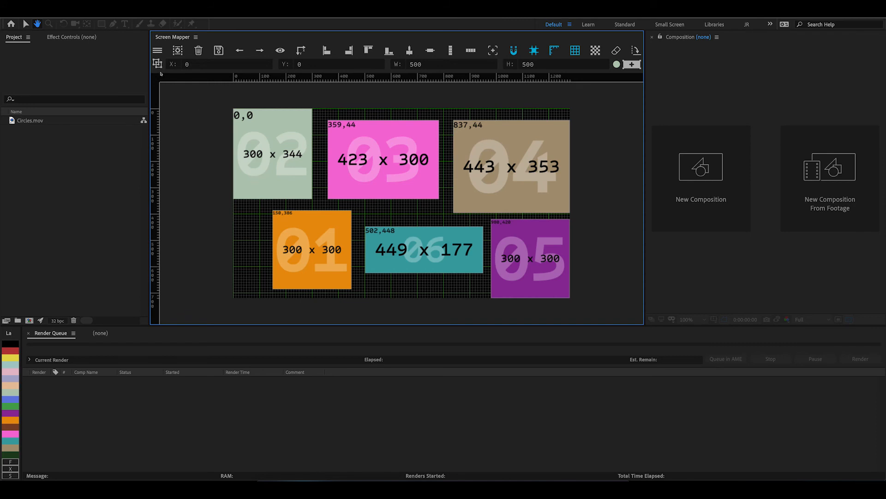
- View the list of existing Screen Mapper projects, and close it without loading one
left_click(158, 50)
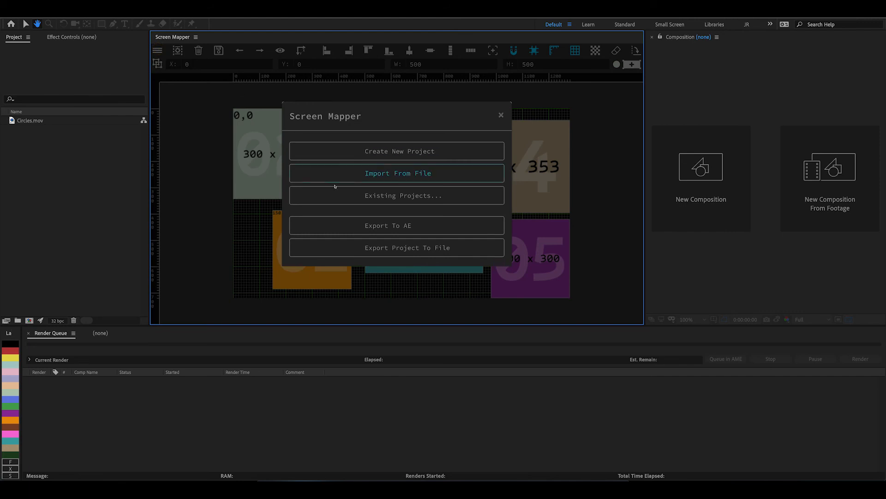
left_click(344, 194)
left_click(309, 216)
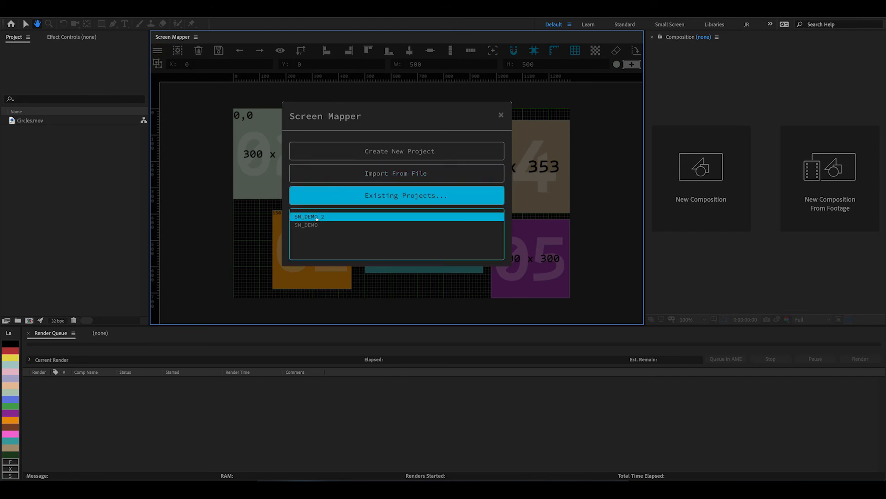
left_click(500, 115)
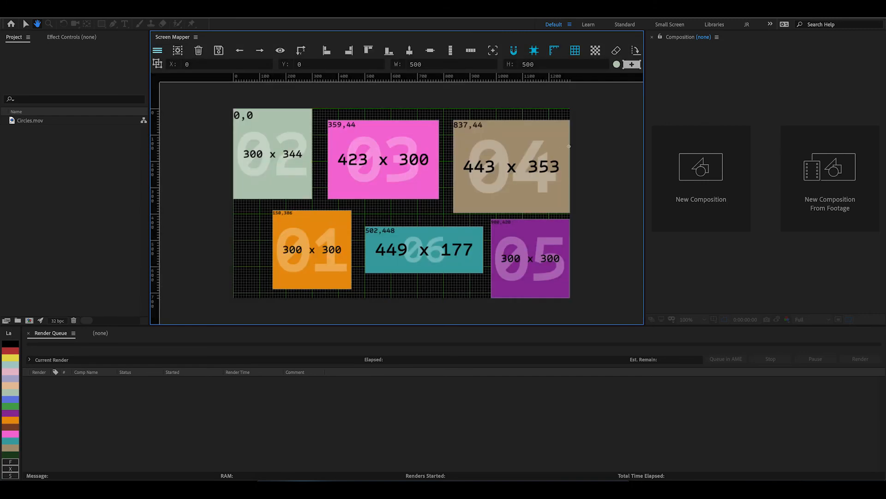
- Narrow the Screen Mapper panel and export the layout to After Effects without saving the project first
left_click_drag(642, 157, 525, 156)
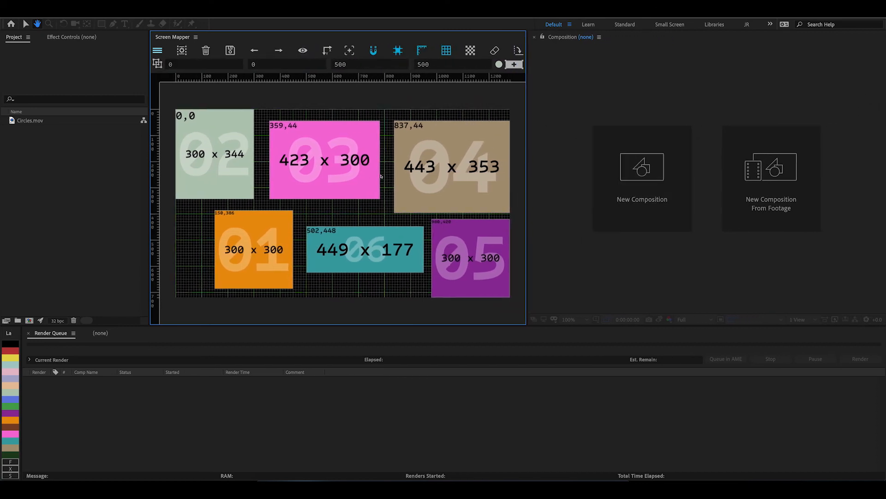
left_click(157, 50)
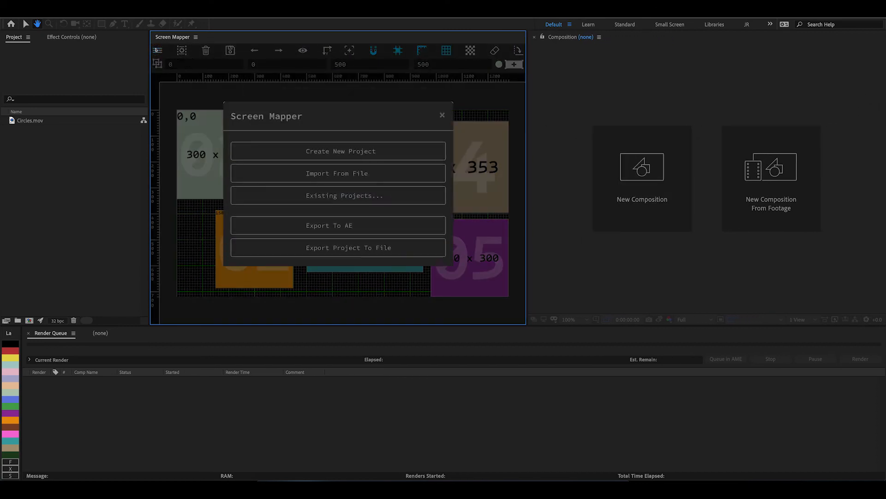
left_click(314, 222)
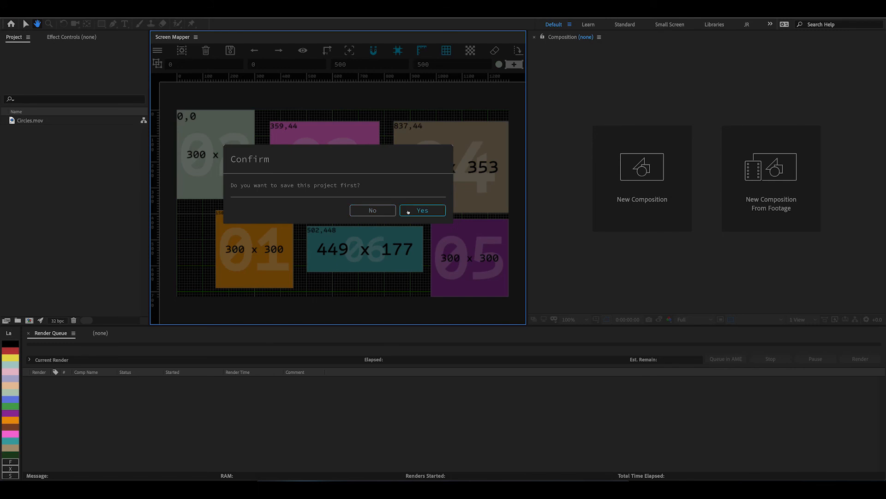
left_click(359, 209)
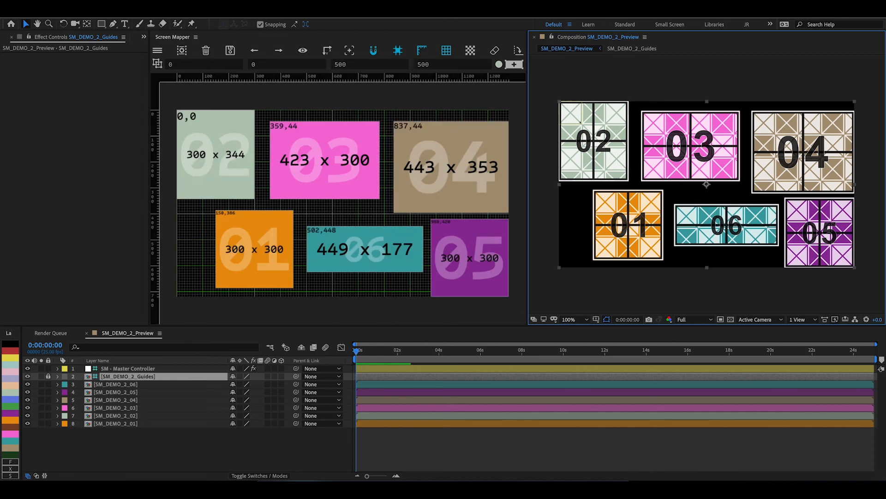
- Show the project contents and expand the Main Comps and Display Comps folders
left_click(144, 37)
left_click(156, 48)
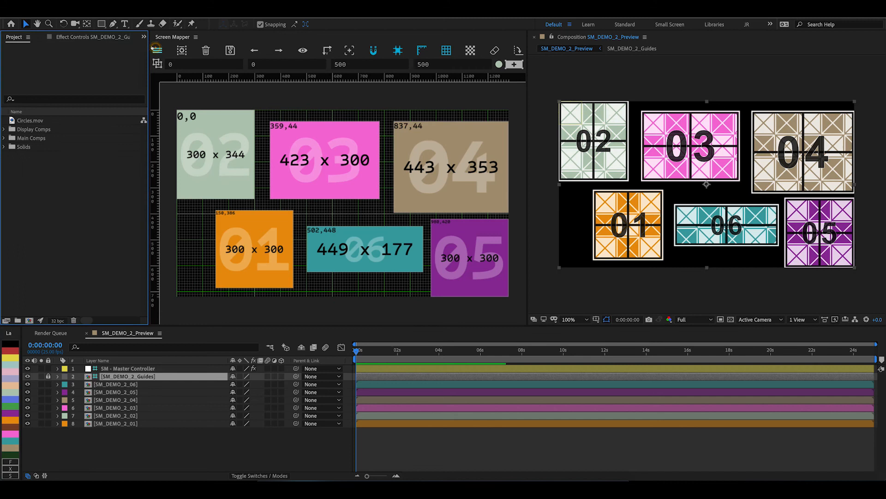
left_click(22, 131)
left_click(5, 138)
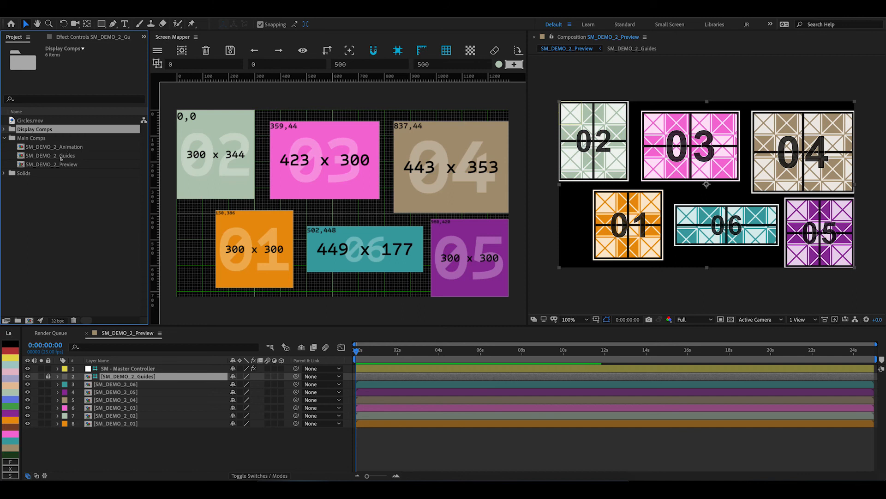
left_click(4, 130)
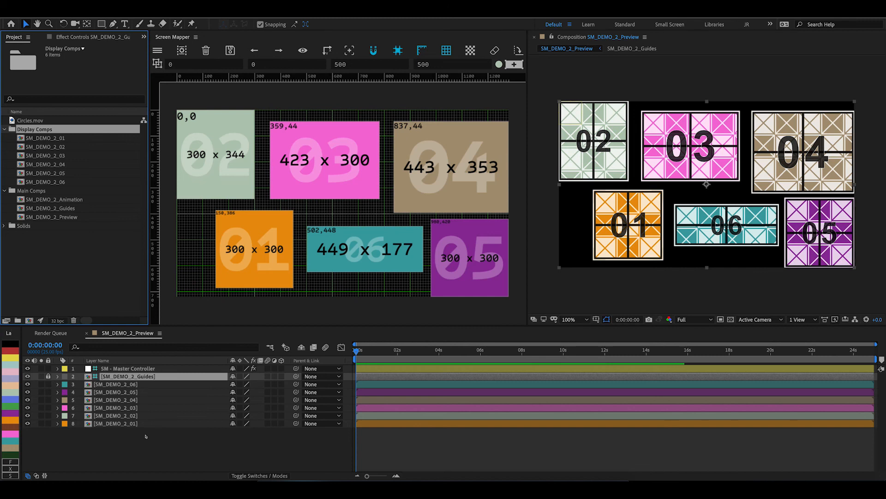
- Turn off Pixel Maps in the SM - Master Controller layer's effect settings
left_click(120, 368)
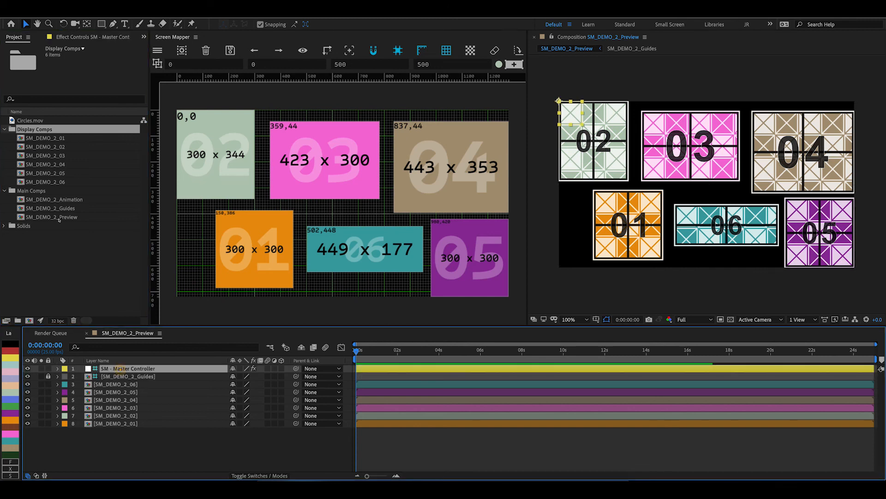
left_click(83, 37)
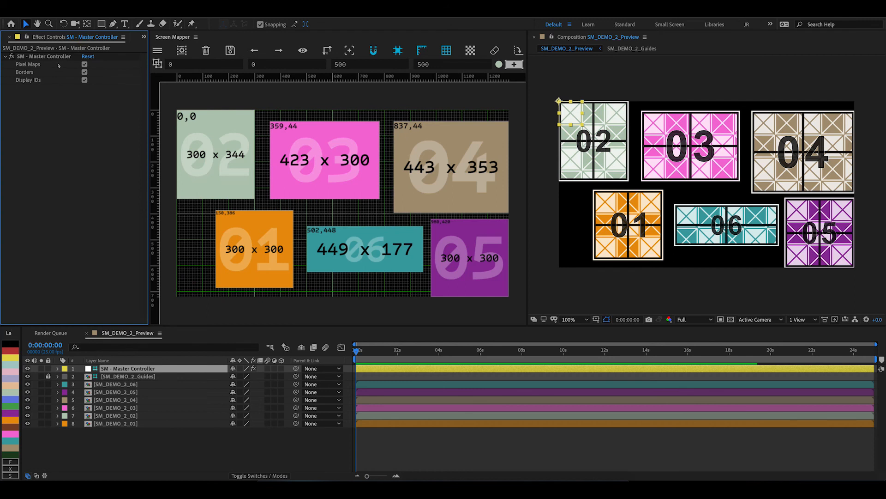
left_click(85, 64)
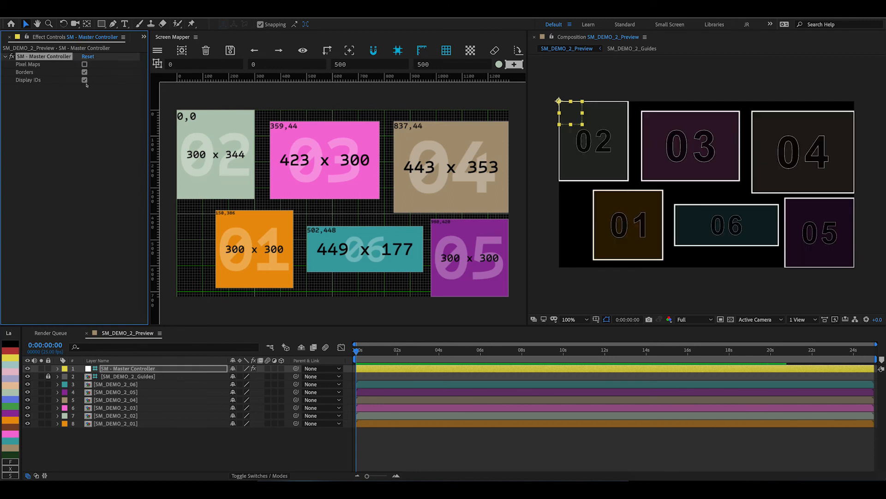
- Place Circles.mov beneath the guides layer in SM_DEMO_2_Animation and scale it down to just cover the composition
key("ctrl+0")
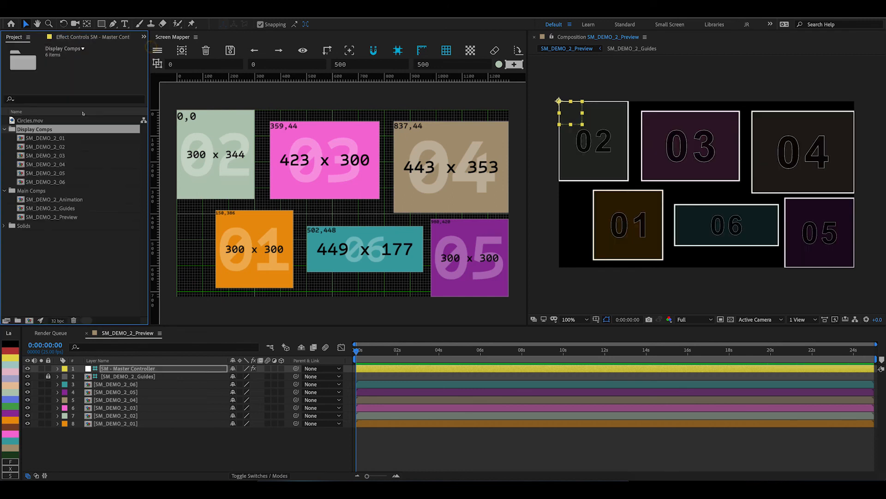
double_click(61, 199)
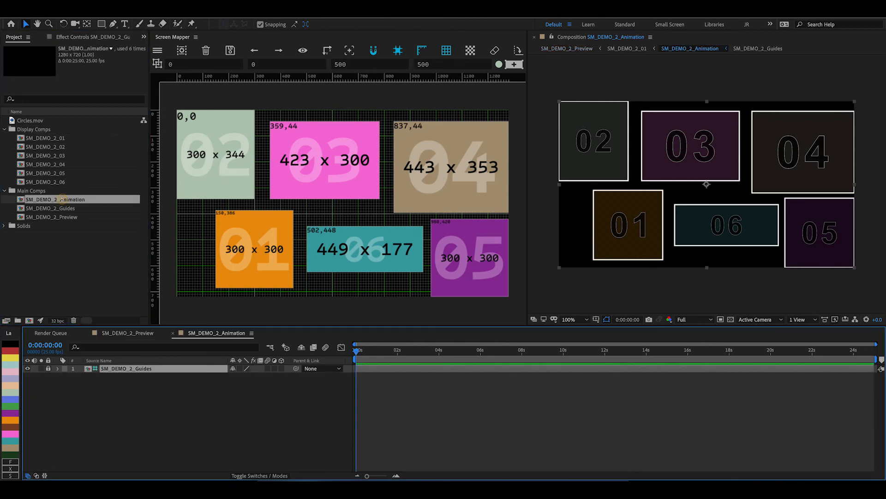
left_click_drag(30, 120, 219, 416)
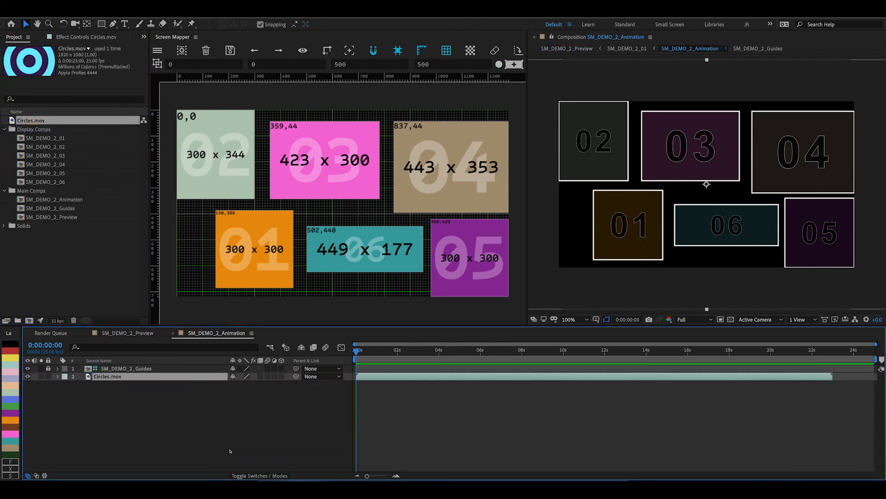
key("comma")
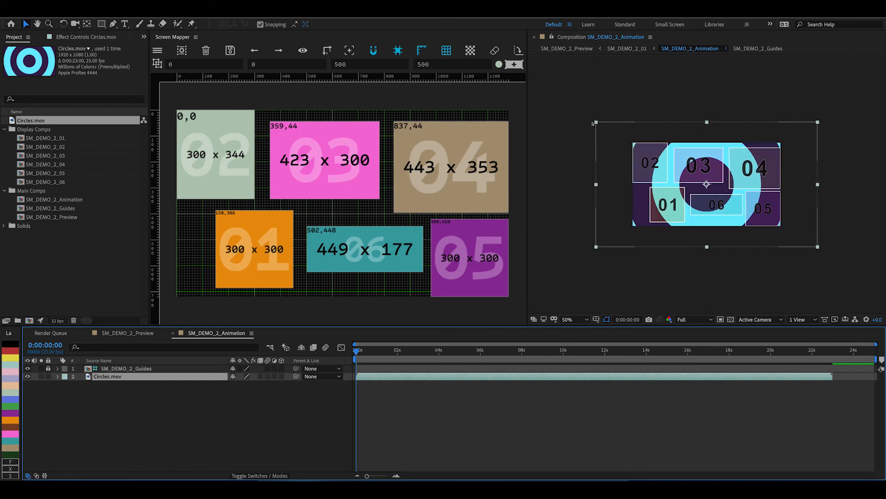
left_click_drag(596, 122, 629, 142)
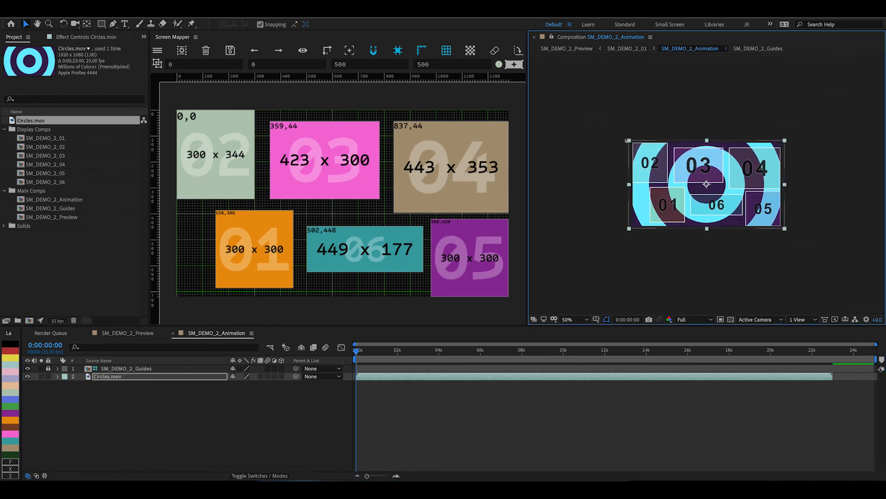
- Play the animation to about 0:00:03:14 and view that frame in the SM_DEMO_2_Preview composition
key("space")
key("period")
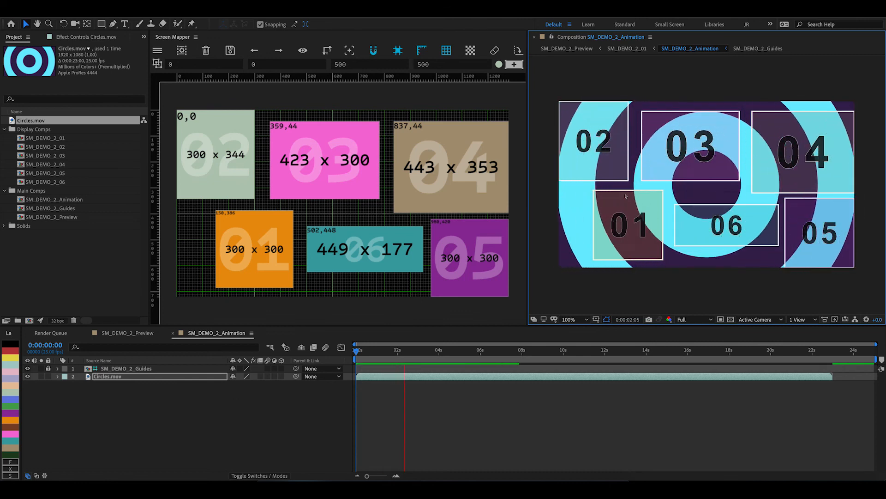
key("space")
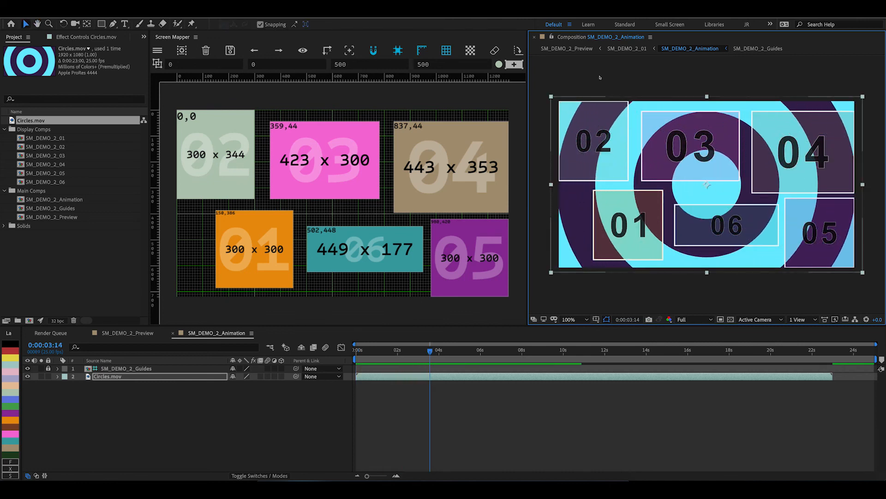
left_click(570, 48)
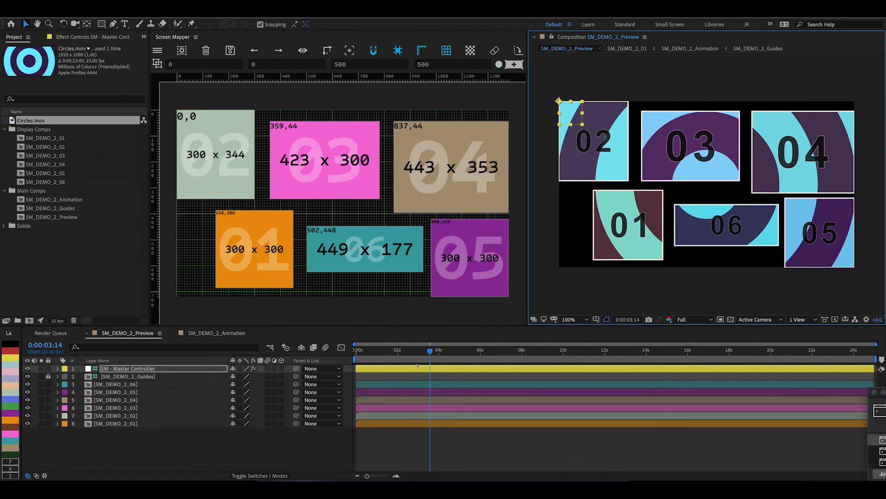
- Play SM_DEMO_2_Preview to about 0:00:06:06 and turn off Borders and Display IDs in the SM - Master Controller effect
key("space")
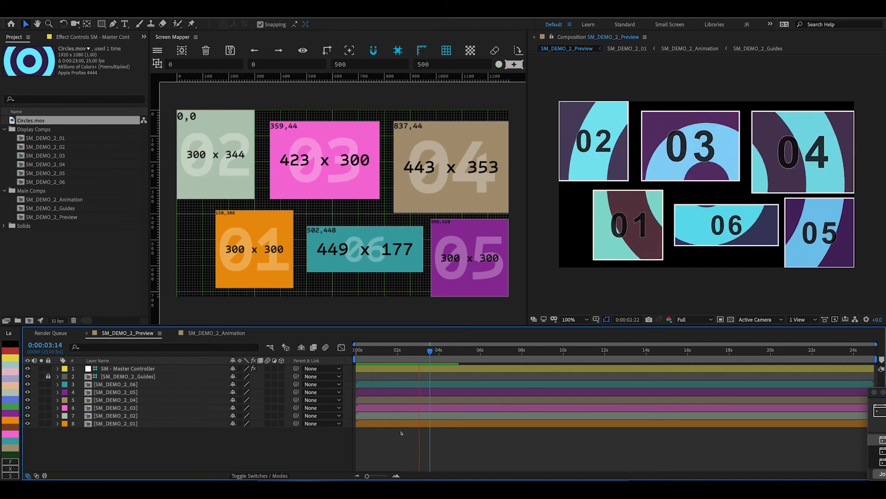
key("space")
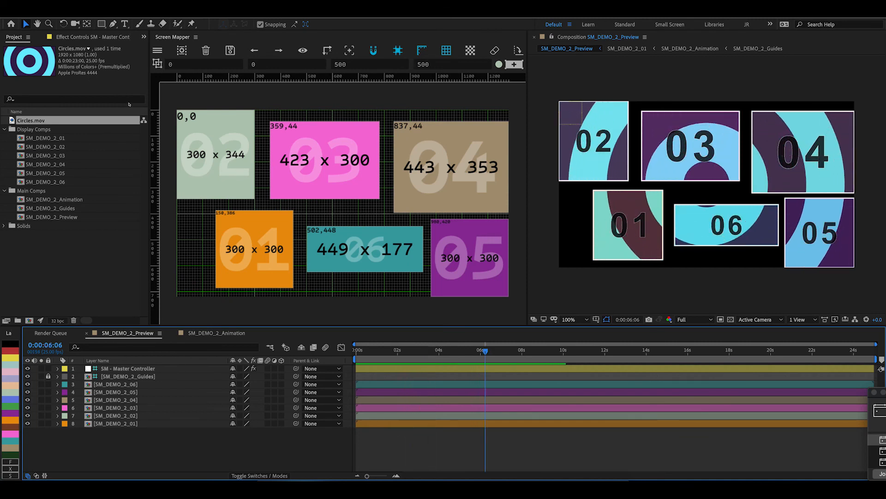
left_click(92, 36)
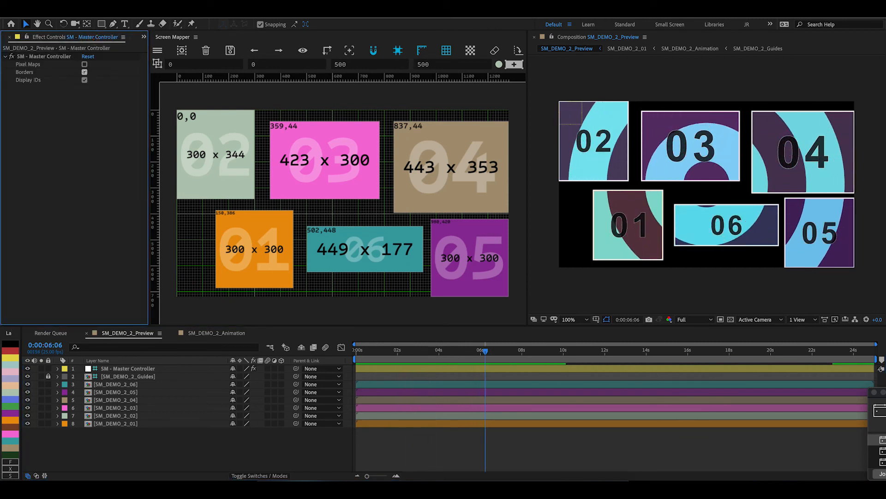
left_click(85, 72)
left_click(84, 80)
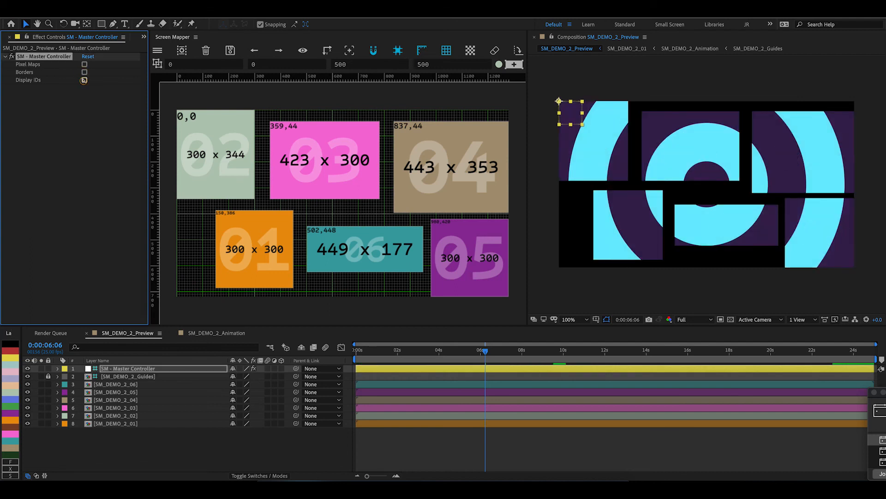
- Play the mapped footage without guides in SM_DEMO_2_Preview and move the current time to about 0:00:00:08
key("space")
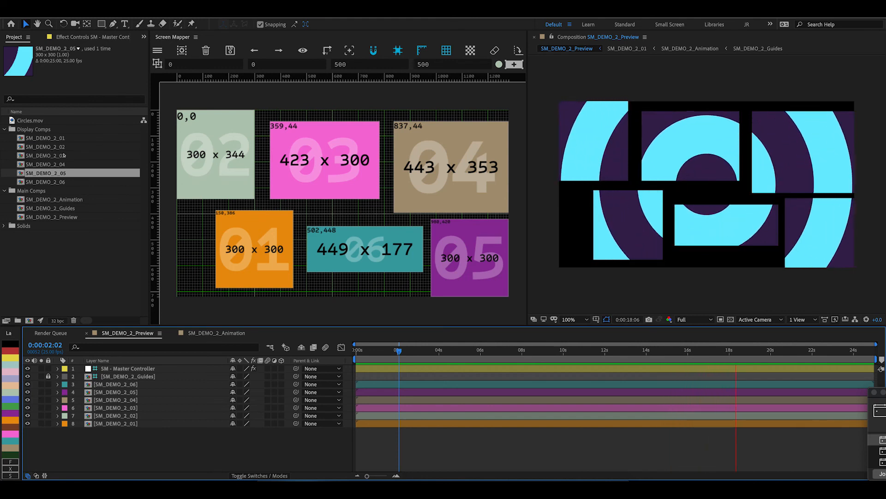
left_click(363, 357)
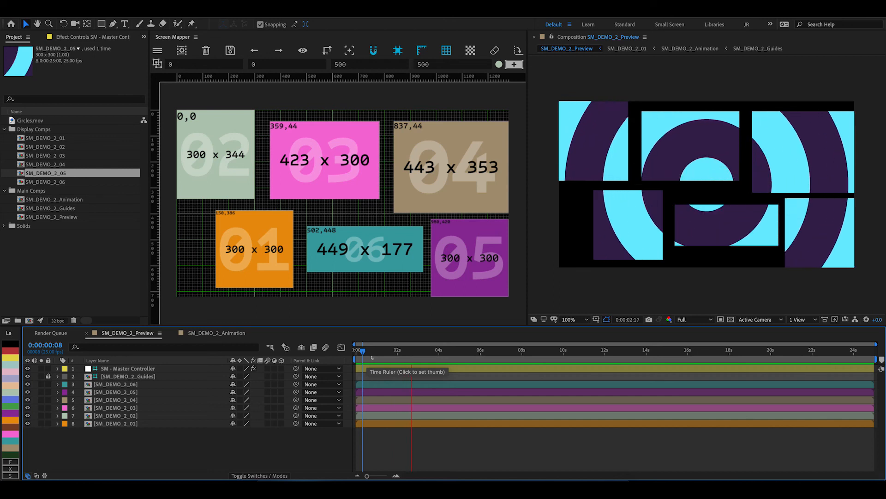